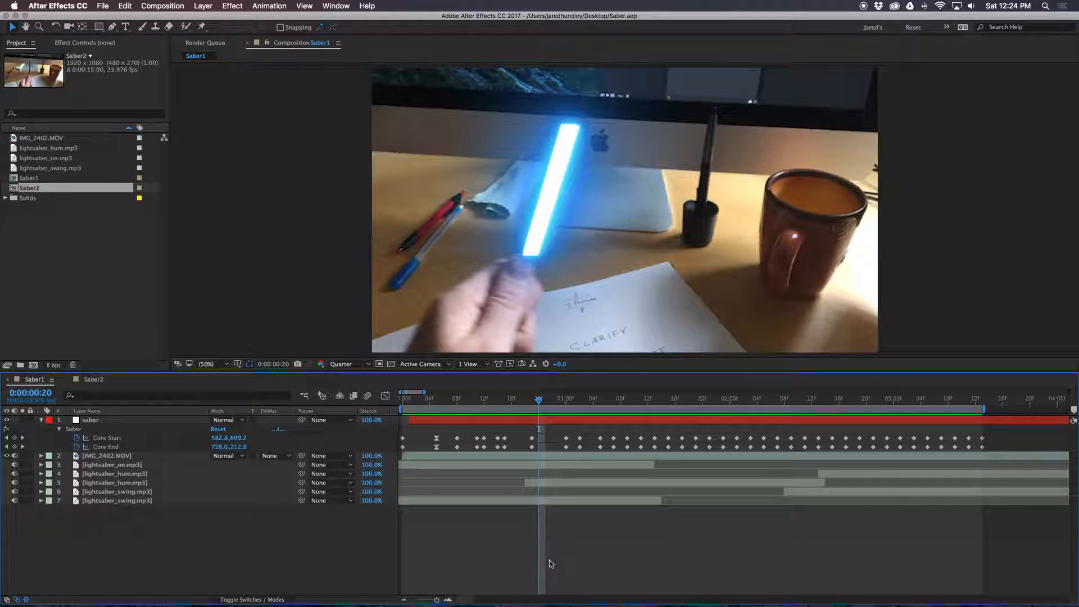
Try the Hot preset on the saber layer's Saber effect in the Saber1 composition and check it at other frames
left_click_drag(540, 400, 730, 416)
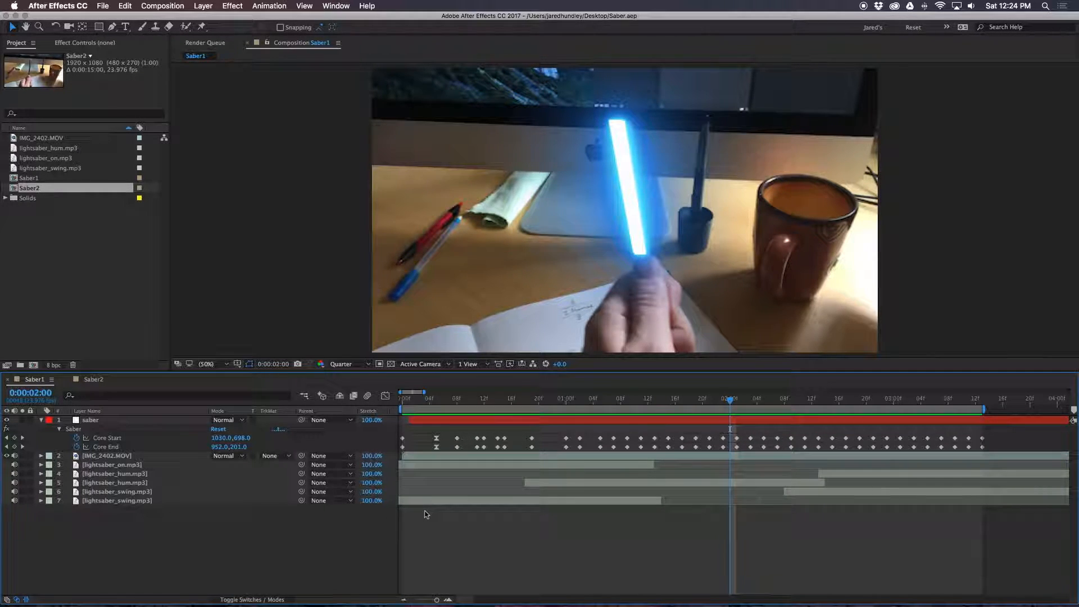
left_click(460, 422)
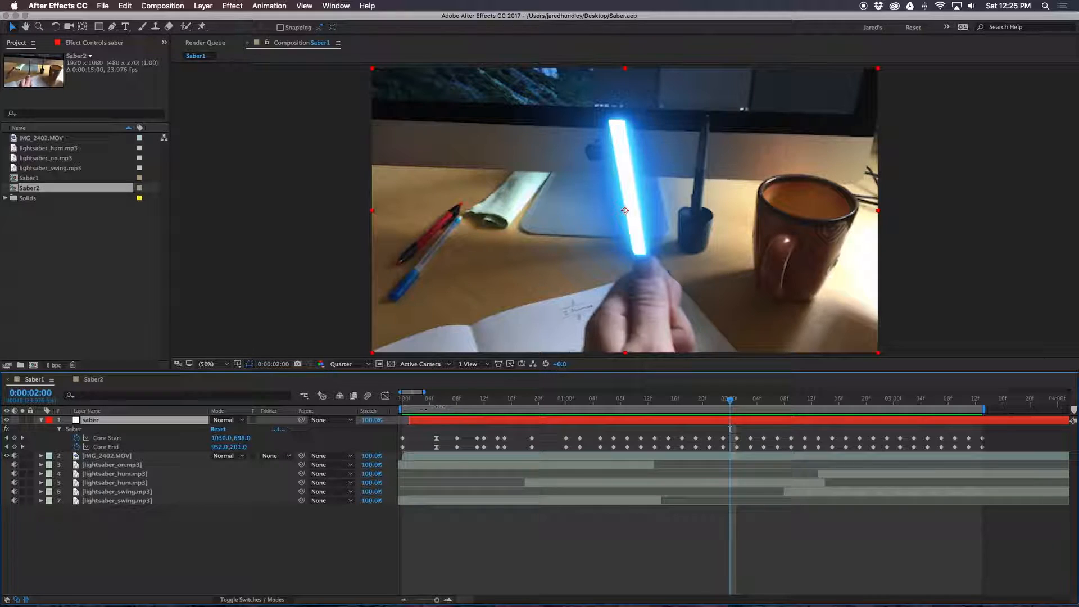
left_click(116, 44)
left_click(115, 74)
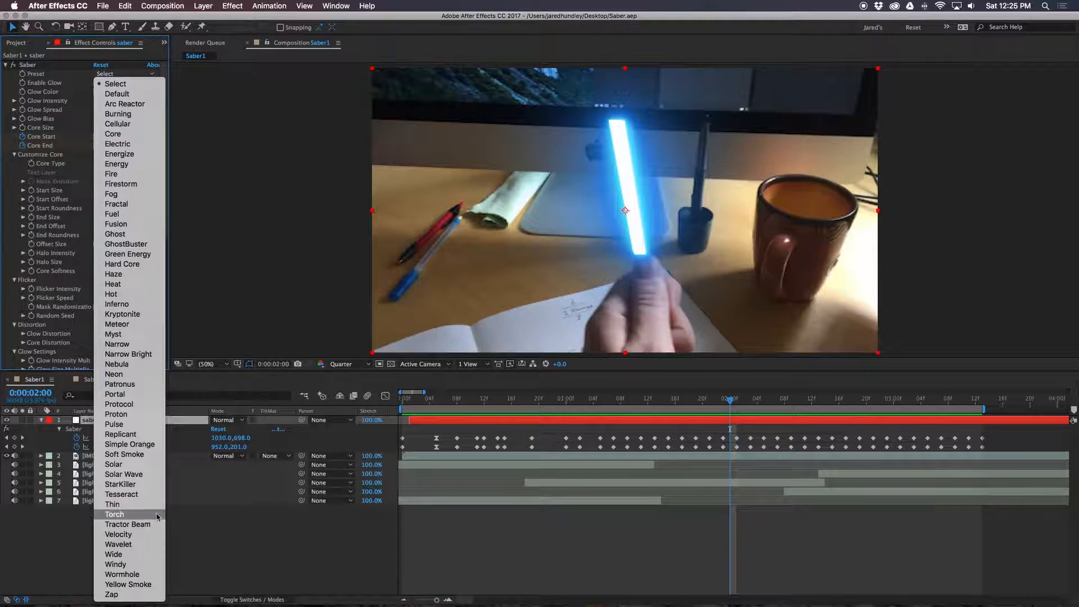
left_click(113, 294)
left_click(640, 400)
left_click_drag(641, 404, 764, 417)
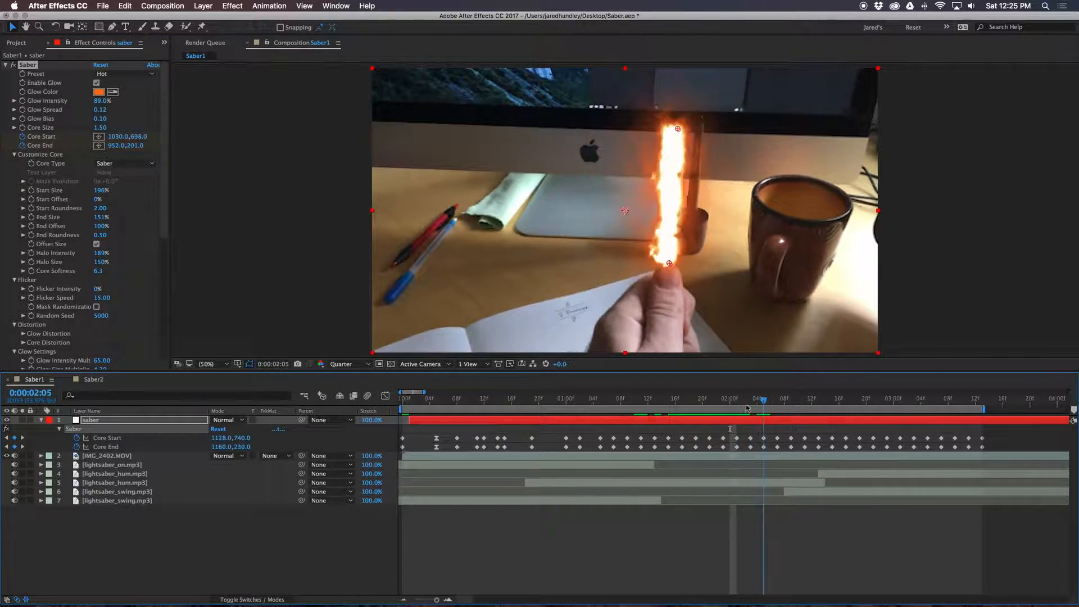
Try the StarKiller preset on the saber layer's Saber effect and check it around frame 0:00:00:19
left_click(121, 74)
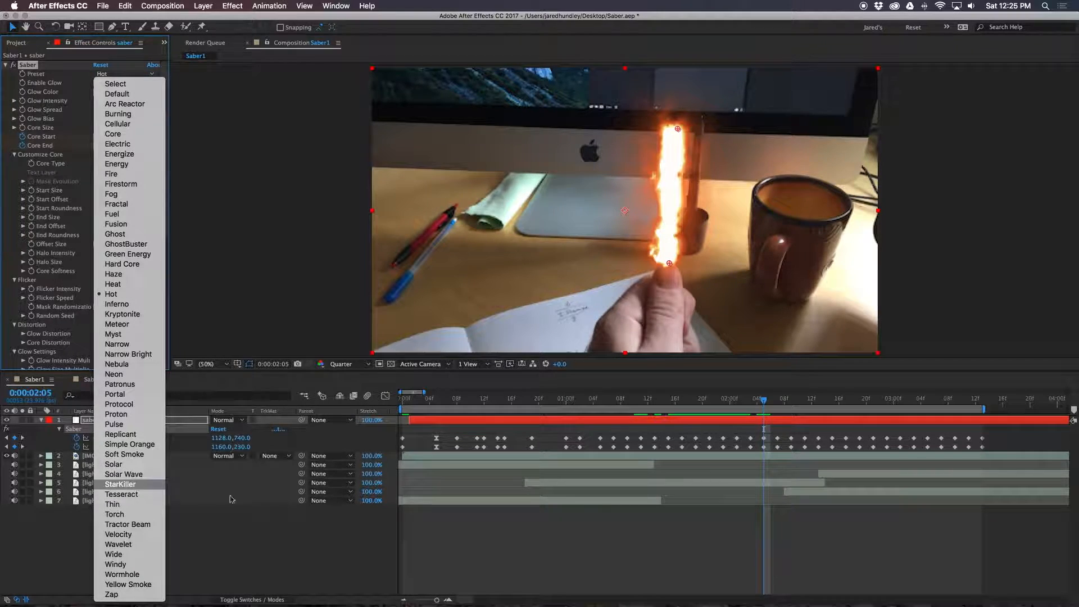
left_click(119, 484)
left_click(564, 403)
left_click_drag(565, 407, 532, 419)
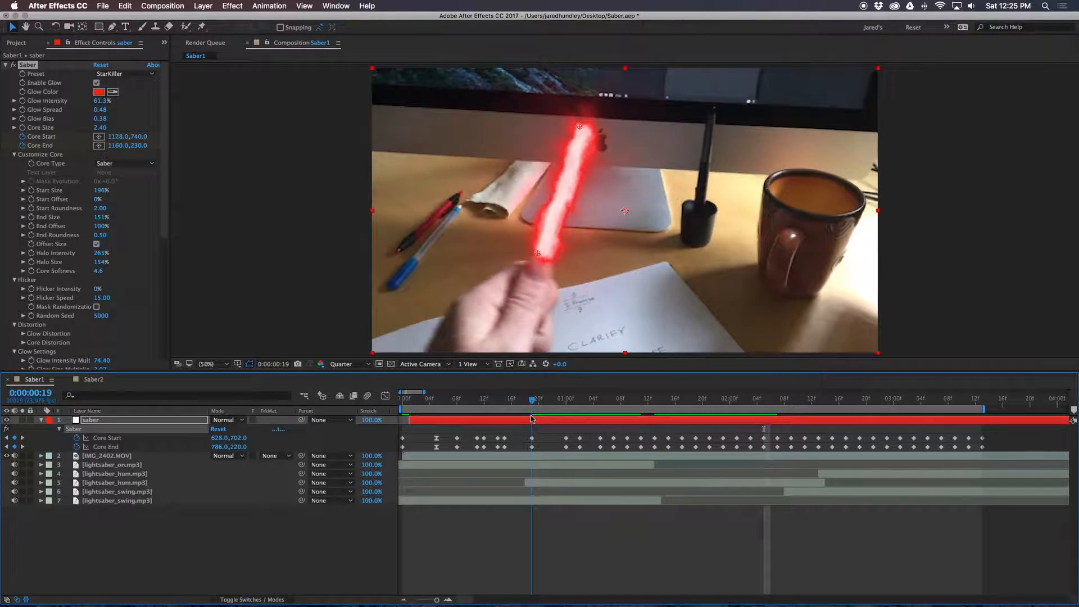
Restore the saber layer's original blue Saber settings and return to the project's assets with no layer selected
left_click(125, 74)
left_click(125, 85)
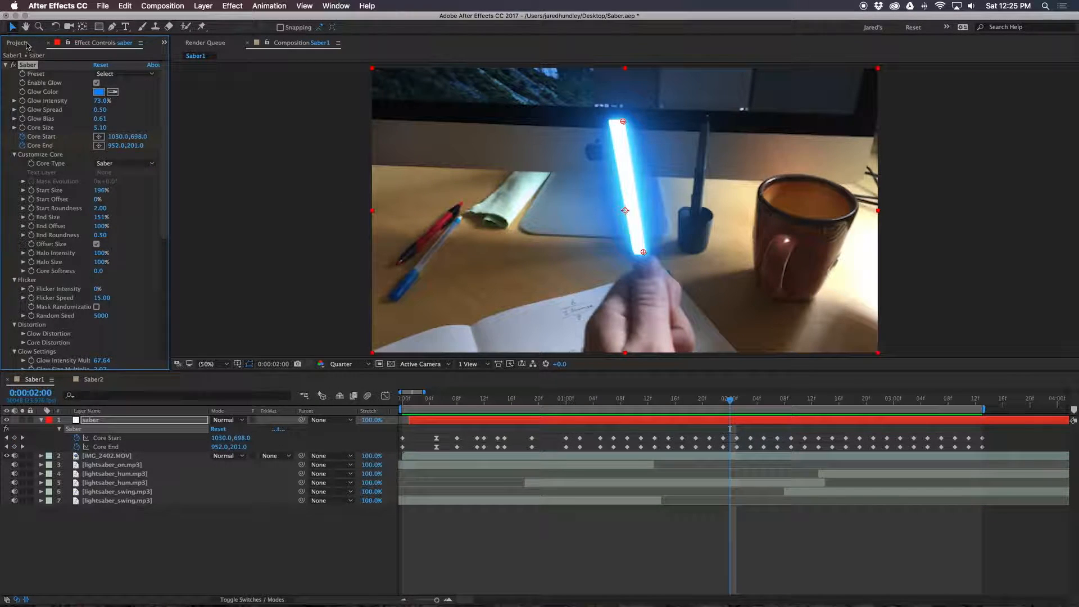
left_click(27, 44)
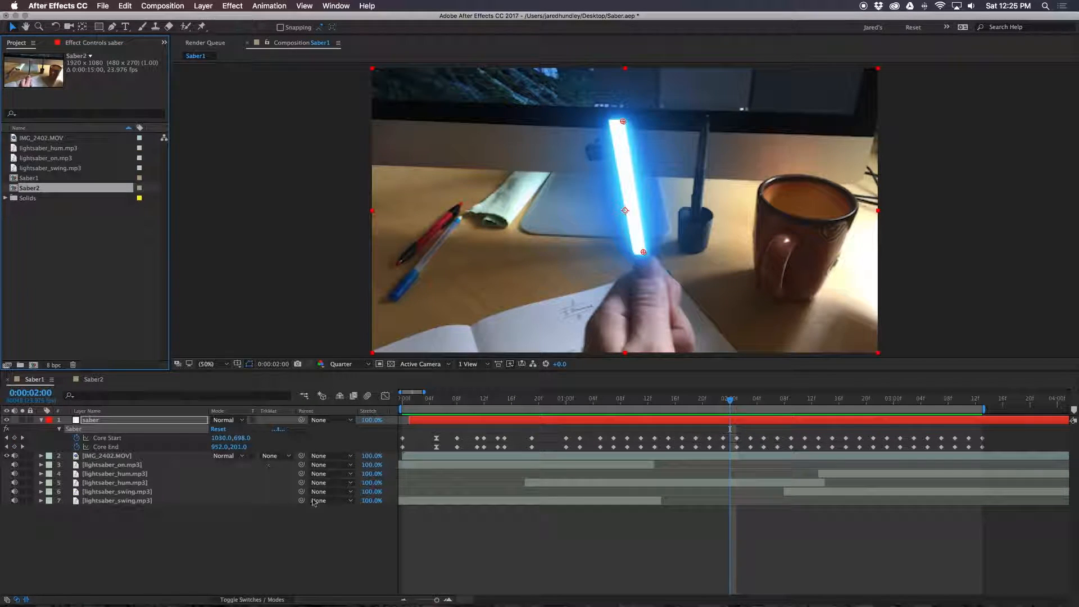
left_click(426, 535)
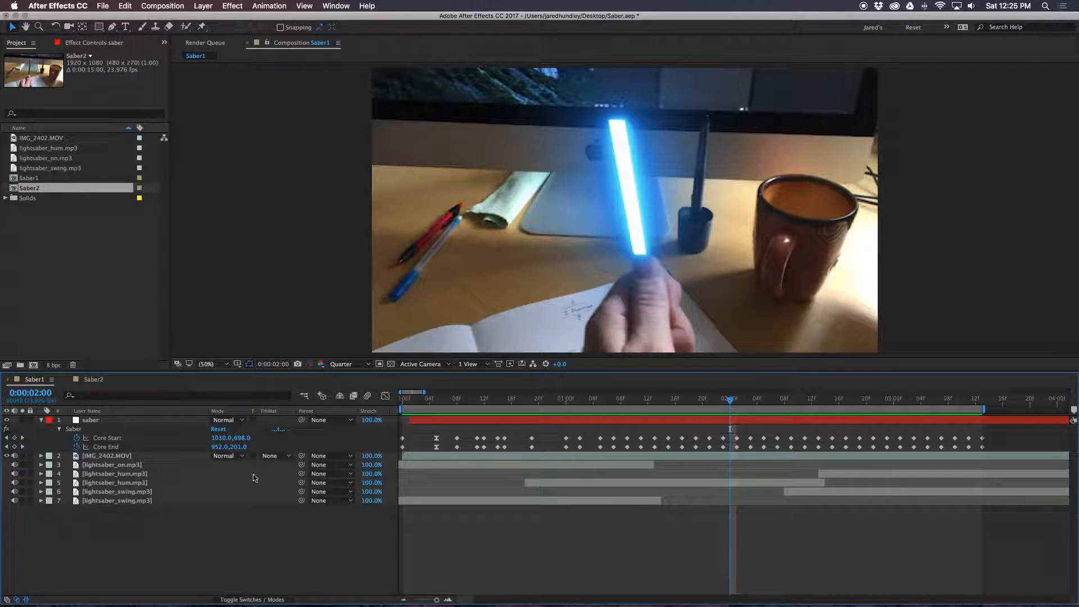
Delete the existing Saber2 composition from the project
left_click(102, 232)
left_click(45, 188)
key("Delete")
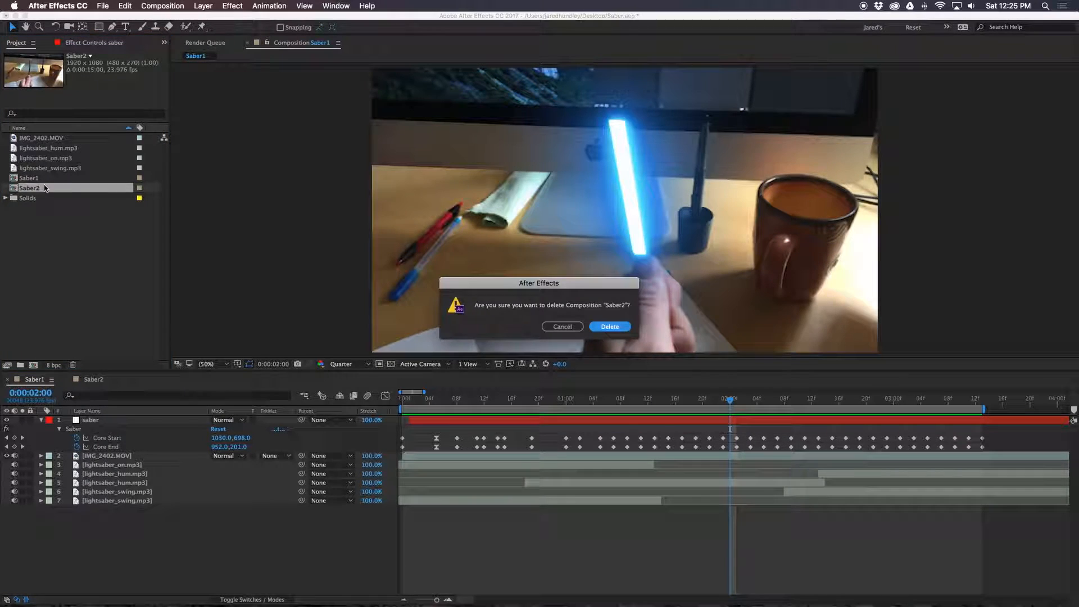
left_click(619, 328)
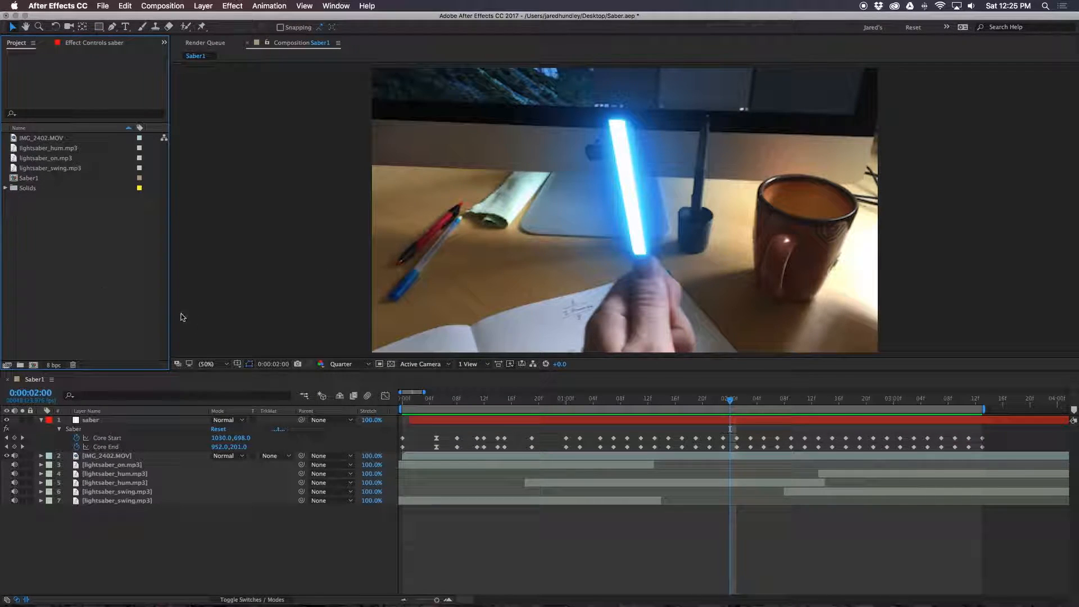
Create a new composition named Saber2 at 1920 x 1080, 23.976 fps, with a duration of 0:00:15:00
left_click(178, 6)
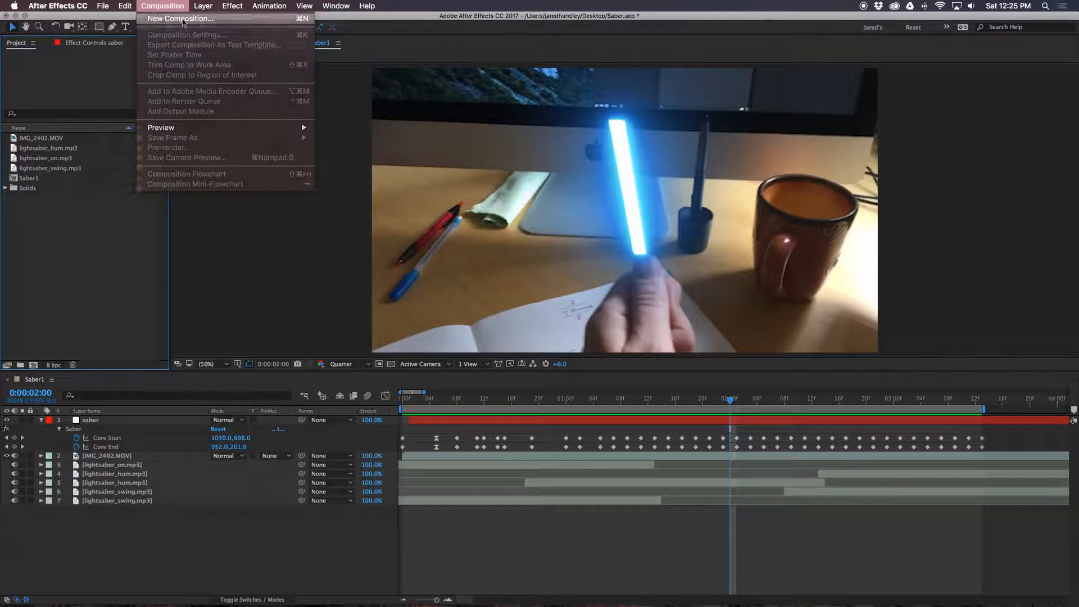
left_click(182, 19)
type("Saber2")
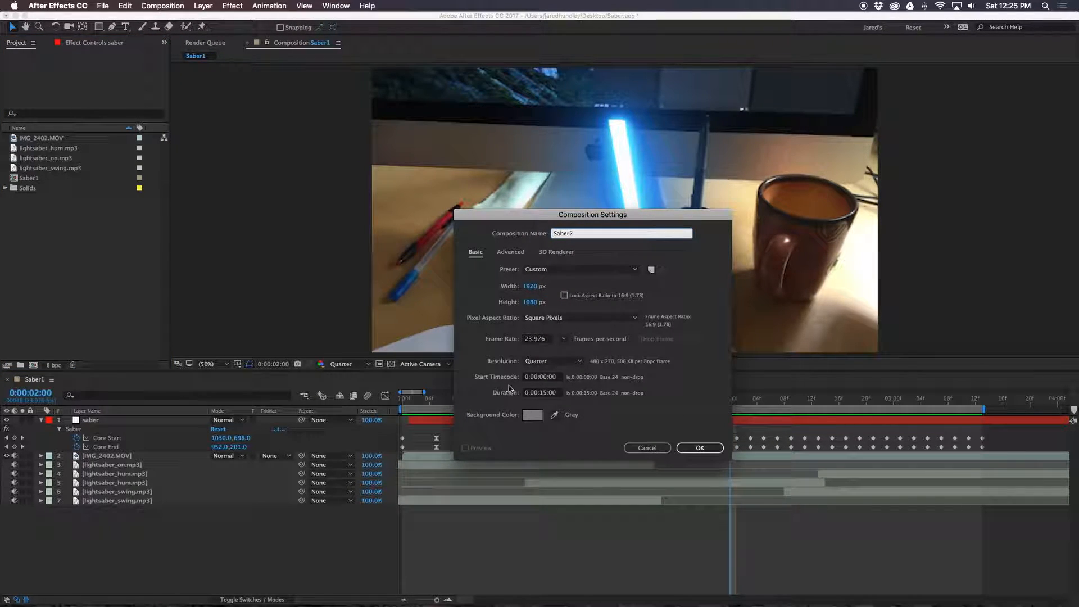
left_click(559, 394)
left_click(702, 450)
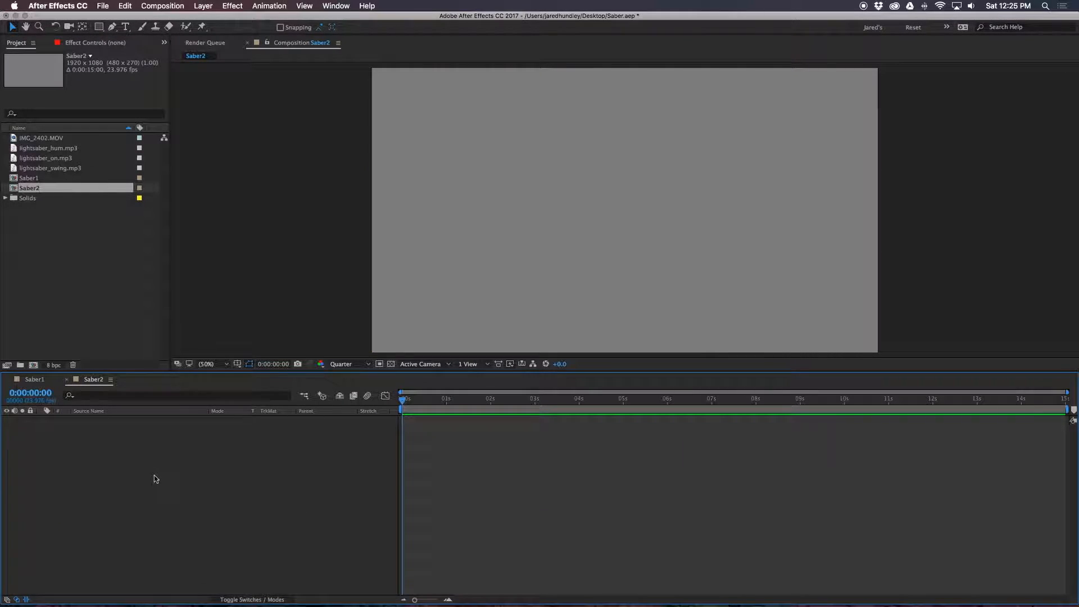
Add the IMG_2402.MOV footage to the Saber2 composition as a layer
left_click(68, 228)
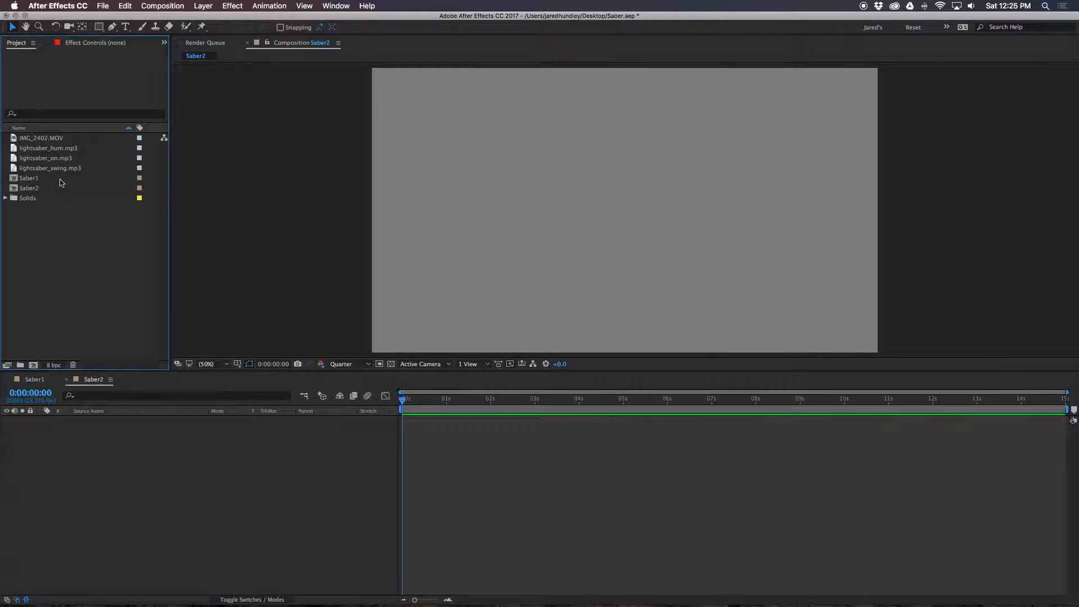
left_click(46, 131)
left_click(47, 129)
left_click_drag(47, 139, 182, 514)
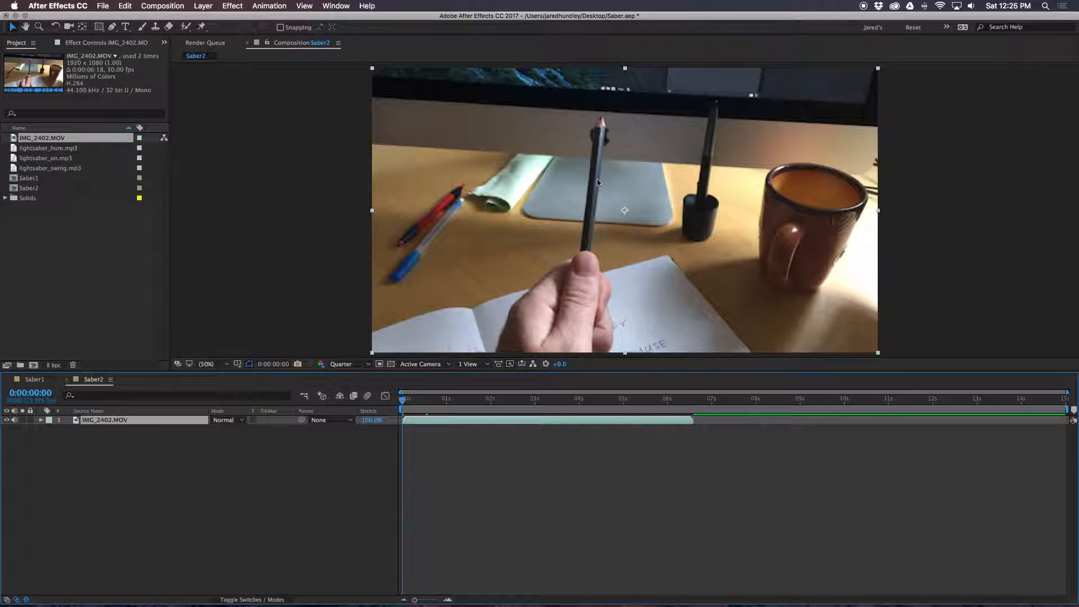
Set the end of the Saber2 work area at 0:00:02:00
left_click(432, 400)
left_click_drag(449, 404, 491, 406)
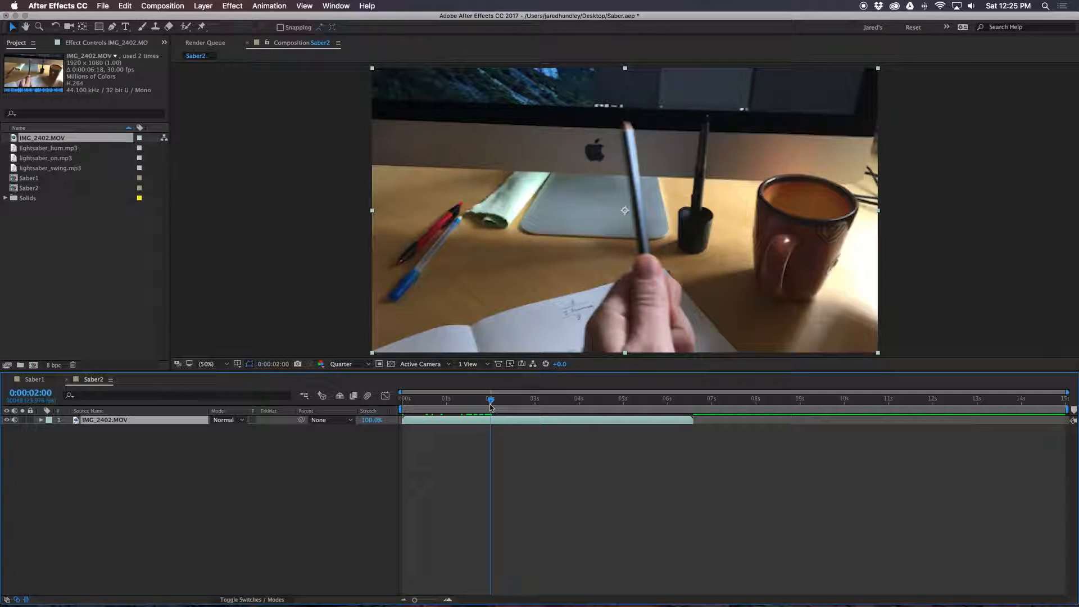
key("n")
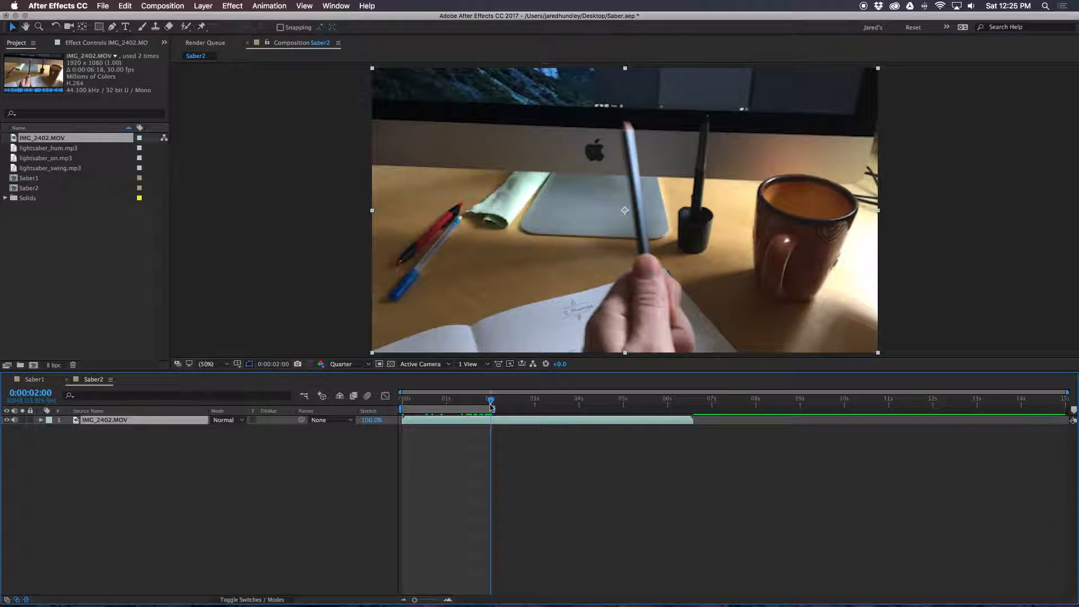
Review the footage within the work area and set the current time to 0:00:00:16
left_click(423, 443)
left_click(415, 401)
key("=")
key("=")
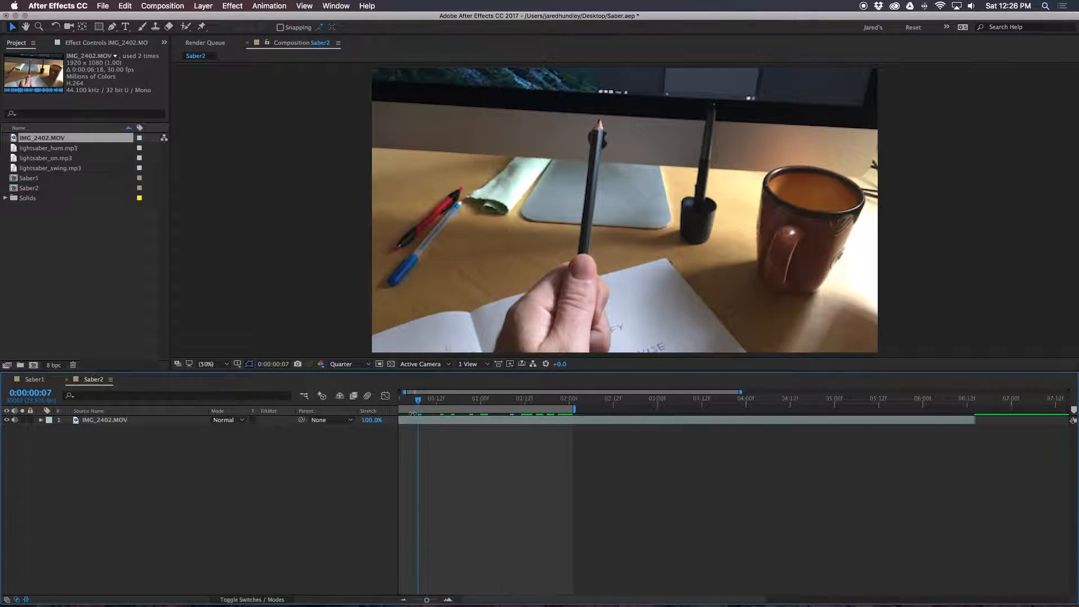
scroll(528, 470, "left", 2)
key("space")
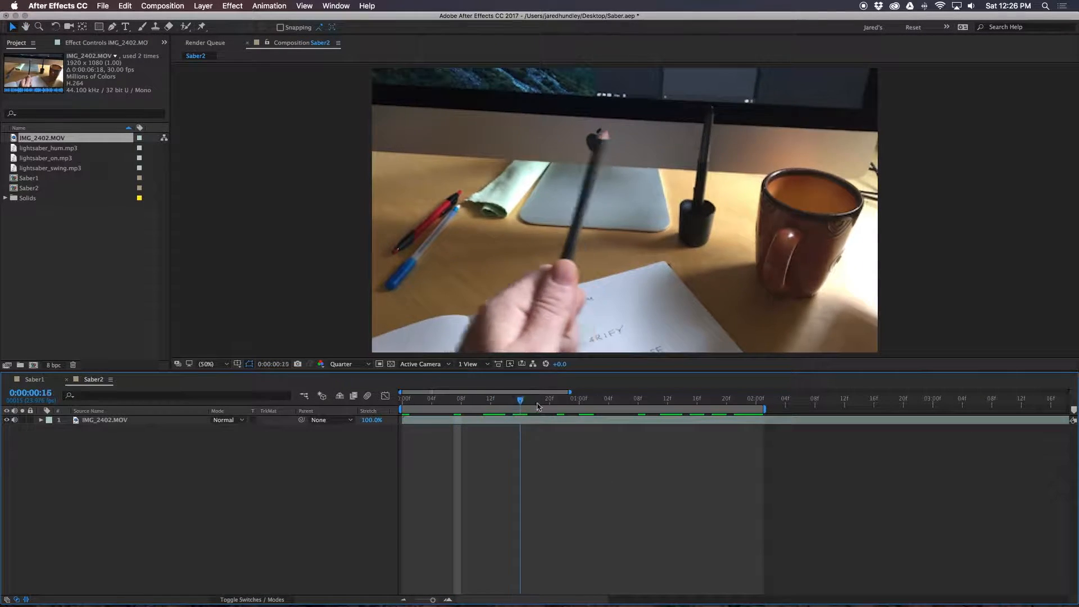
left_click_drag(688, 419, 521, 411)
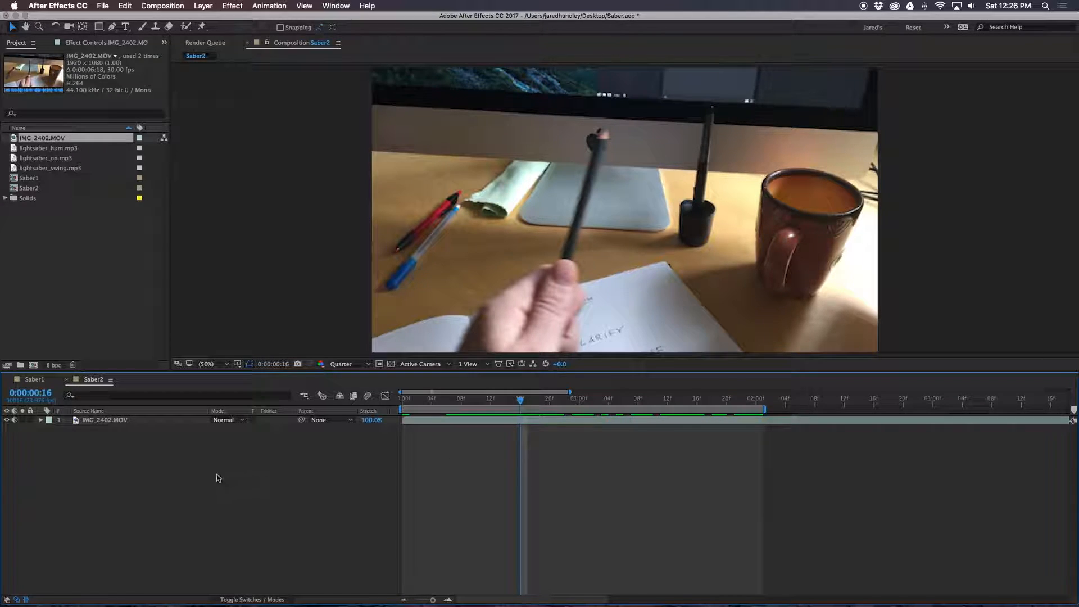
Create a white 1920 x 1080 solid layer above the footage in Saber2
right_click(191, 444)
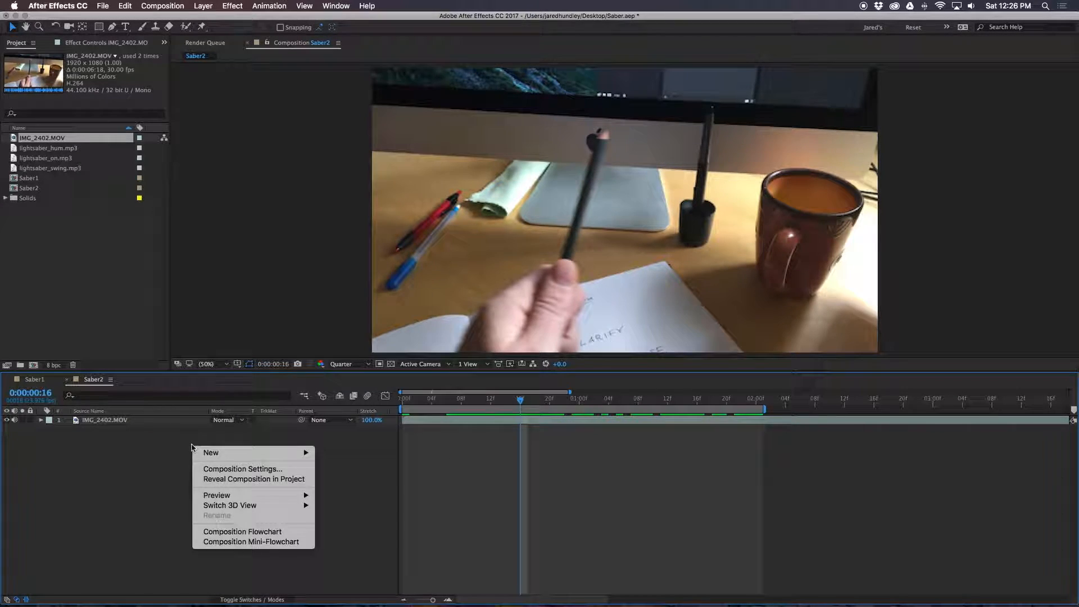
mouse_move(266, 456)
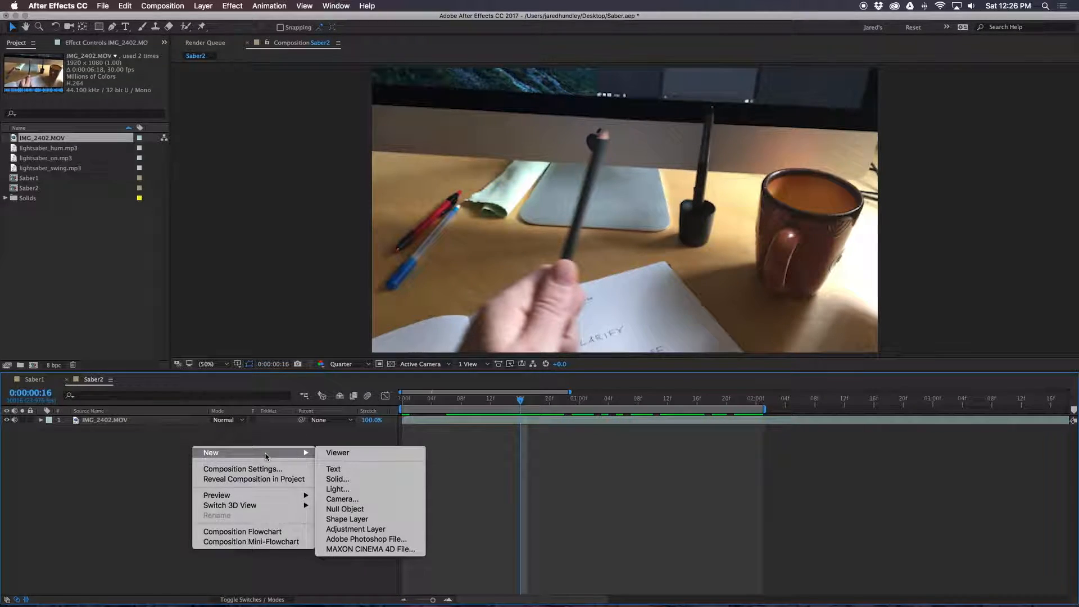
left_click(339, 479)
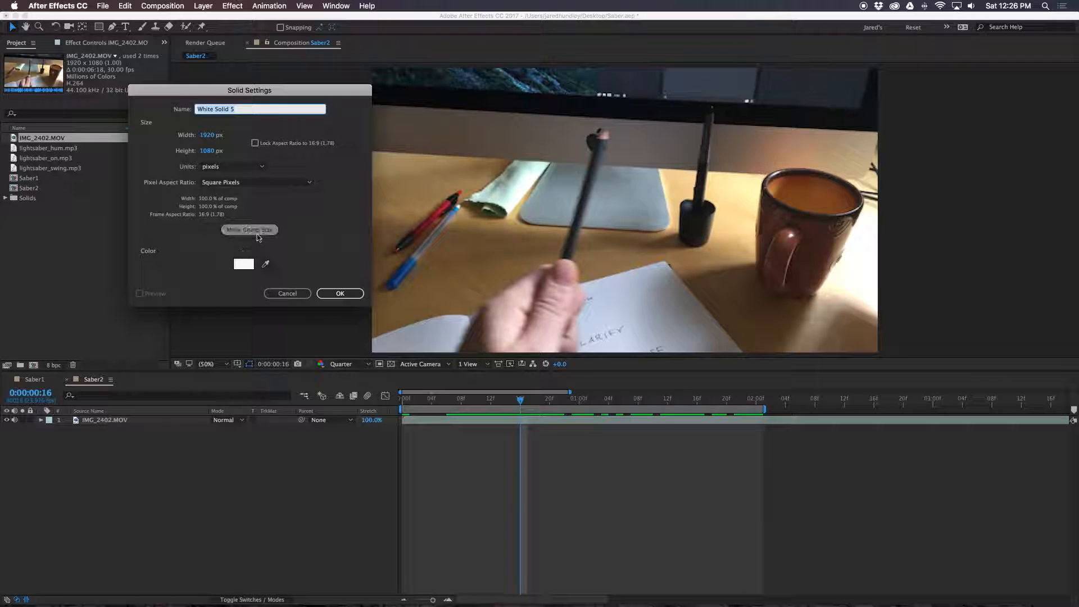
left_click(340, 293)
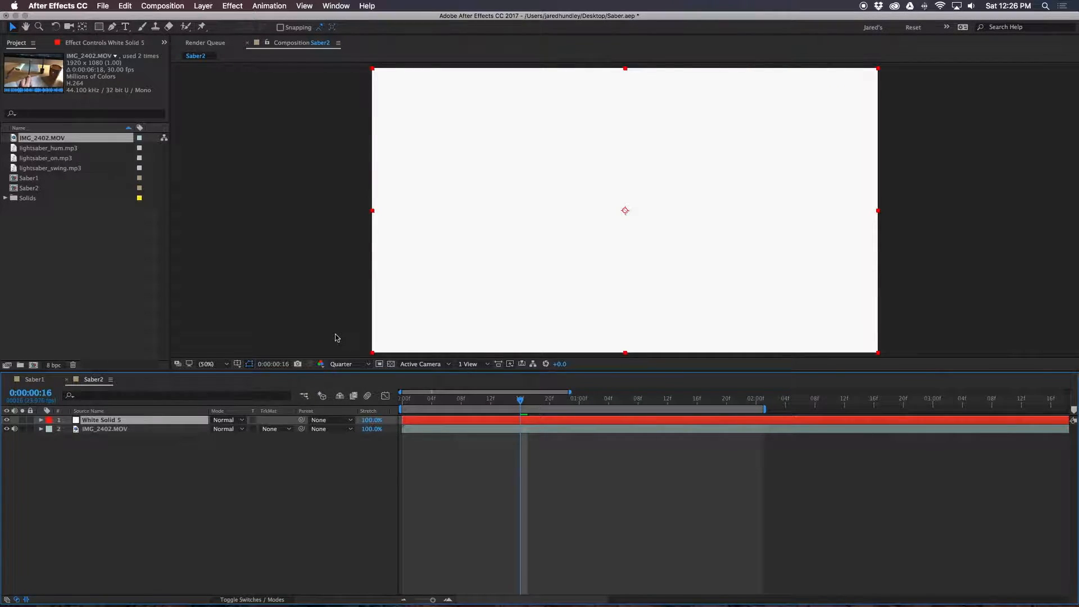
Apply the Video Copilot Saber effect to the white solid layer
left_click(102, 44)
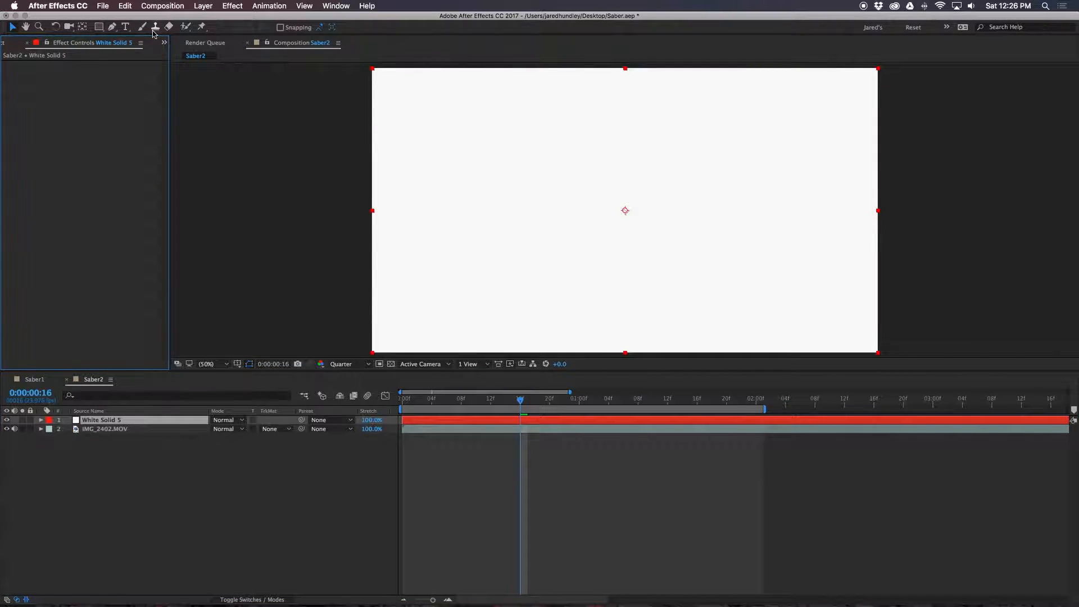
left_click(233, 6)
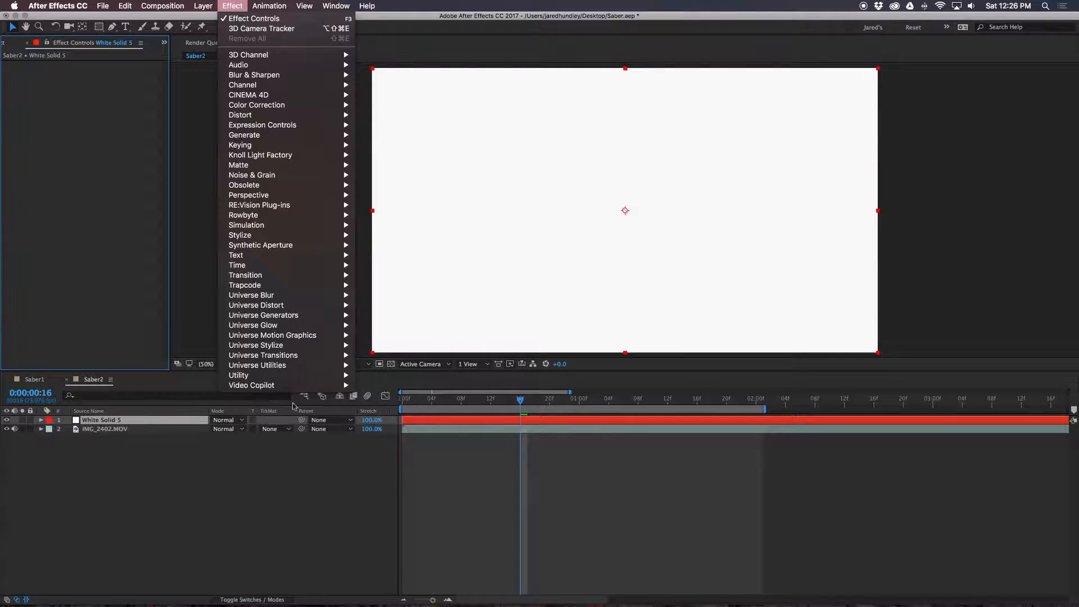
mouse_move(287, 388)
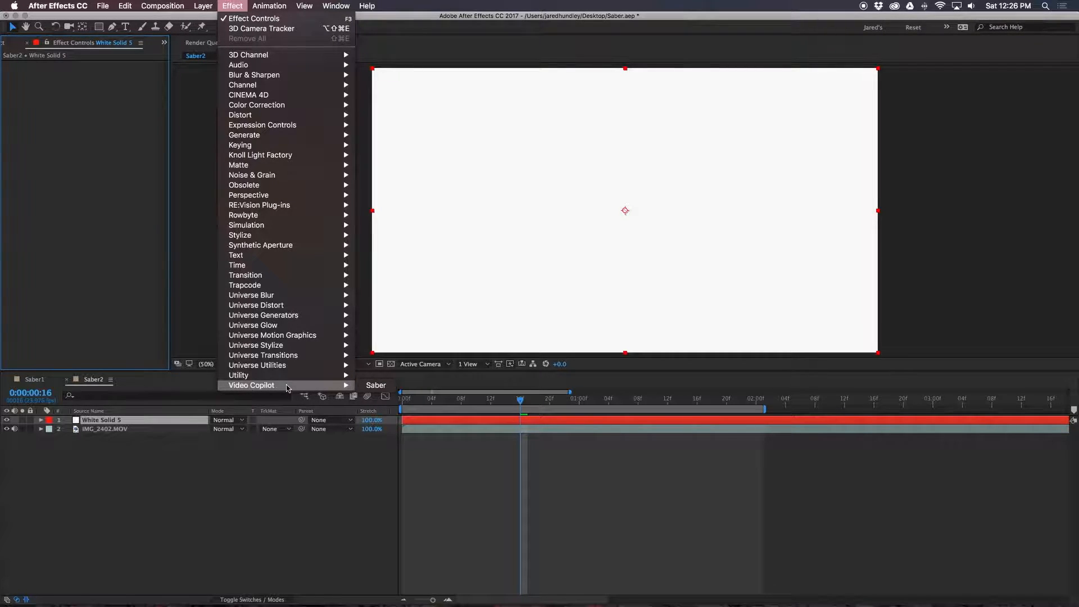
left_click(378, 386)
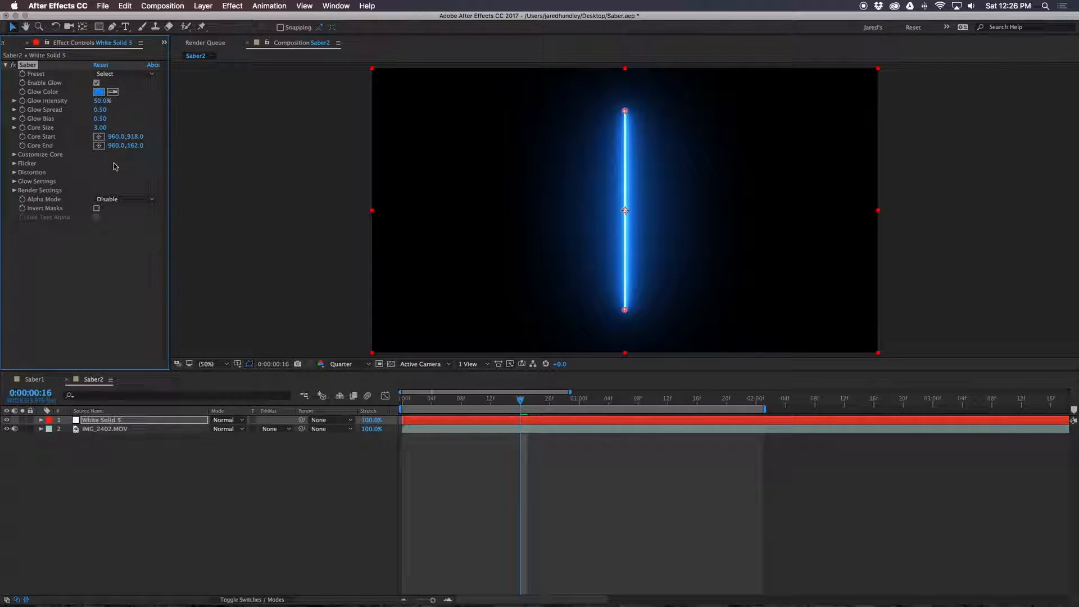
Set the Saber effect's Composite Settings to Transparent in its render settings and choose the Neon preset
left_click(118, 200)
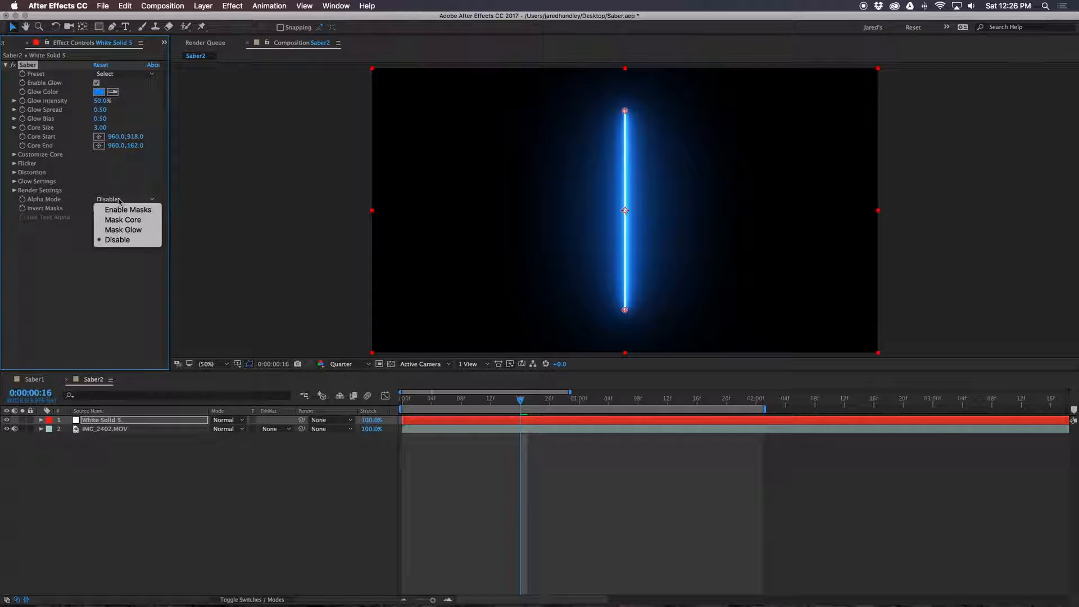
left_click(135, 184)
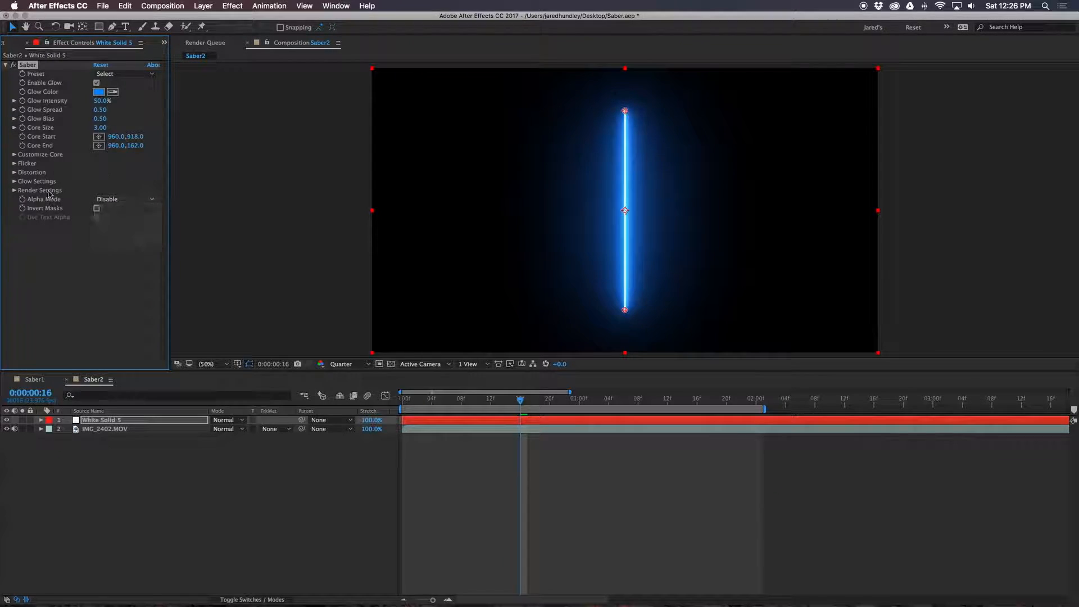
left_click(15, 191)
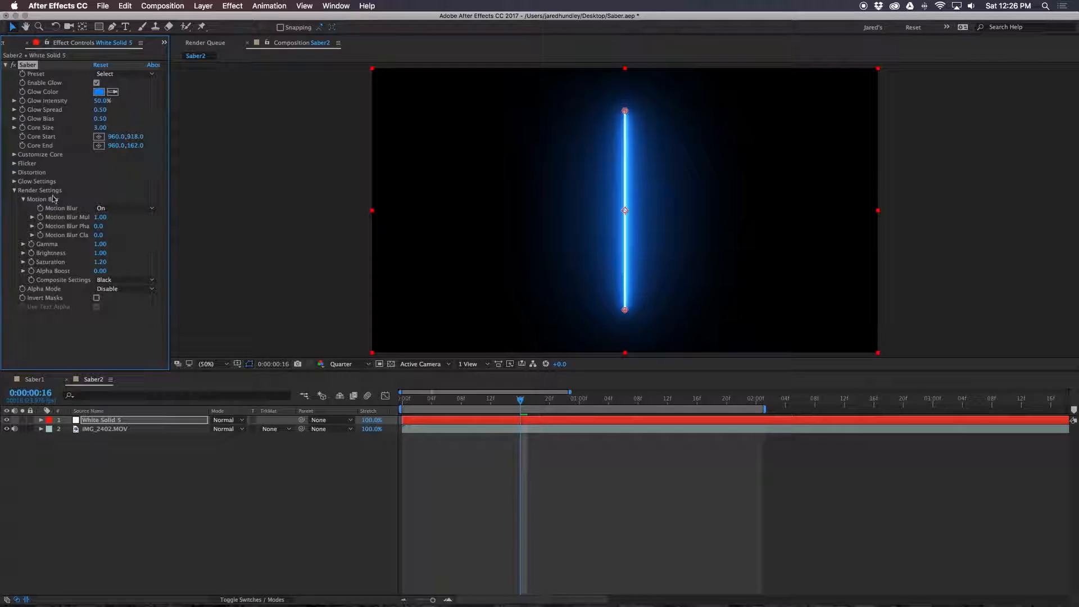
left_click(124, 281)
left_click(125, 290)
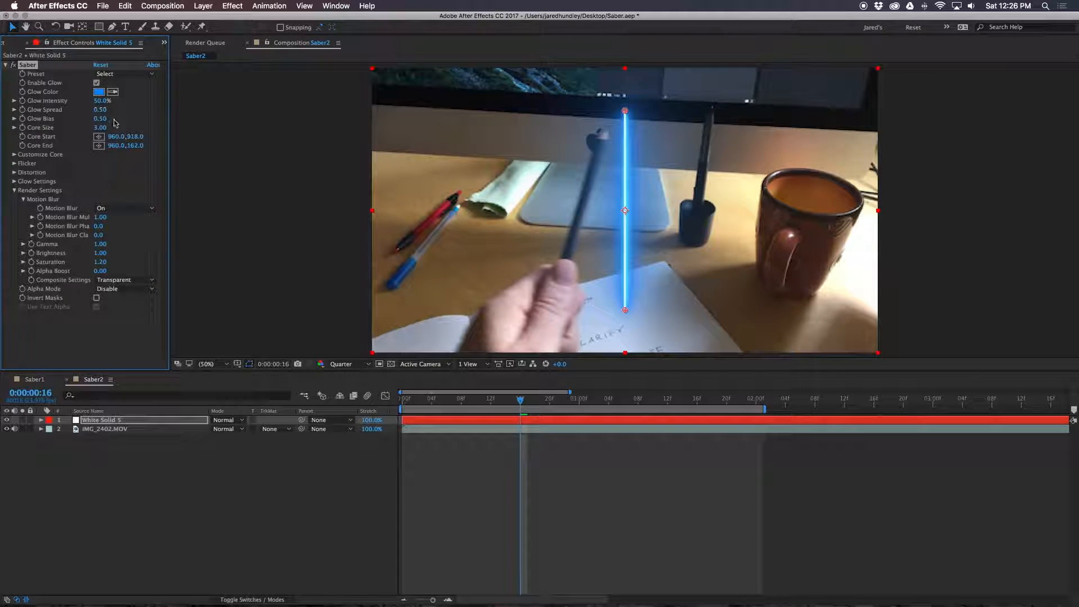
left_click(130, 75)
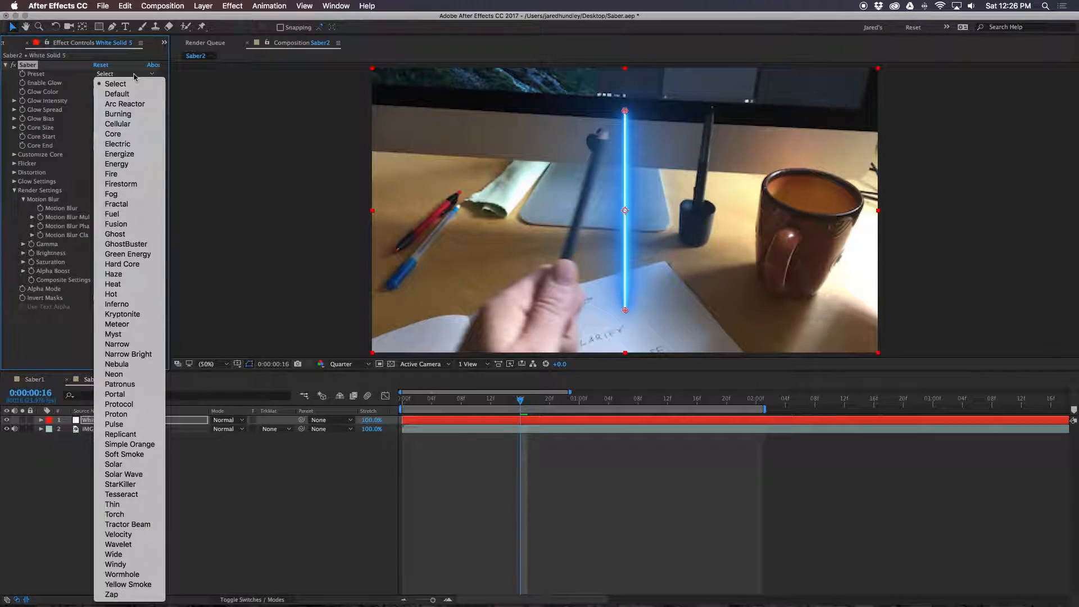
left_click(134, 375)
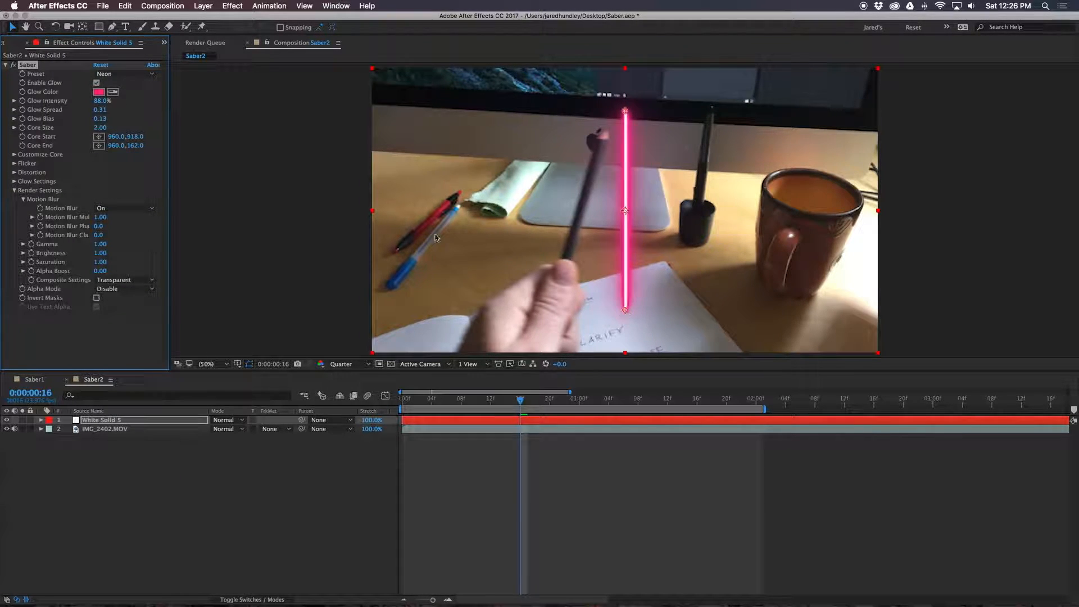
Set the Saber effect's Core Size to 6.40
left_click_drag(101, 129, 128, 135)
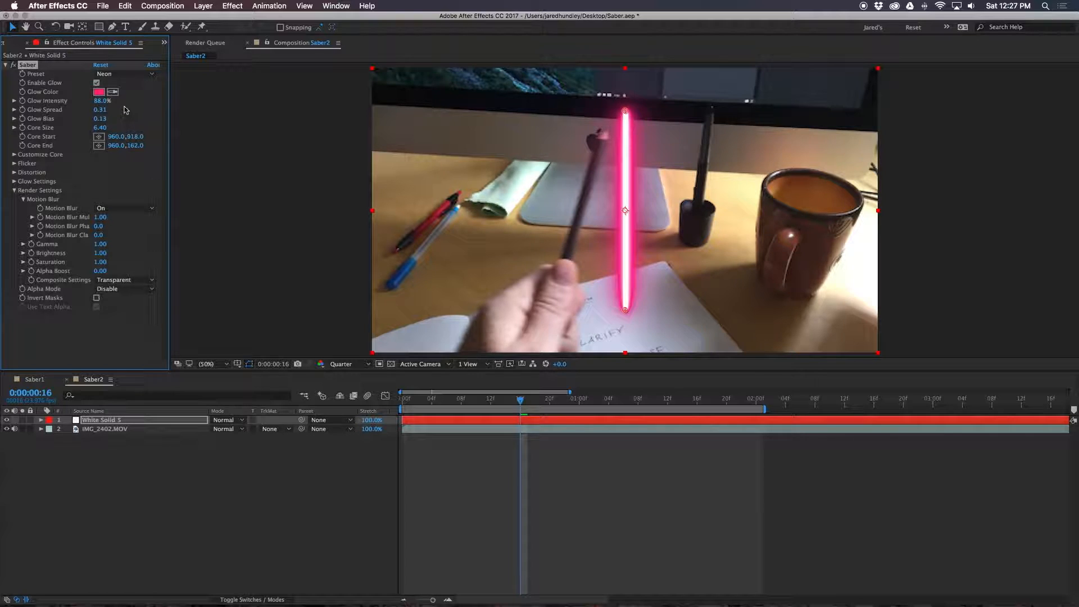
Try the Full preview resolution for the composition and return it to Quarter
left_click(349, 364)
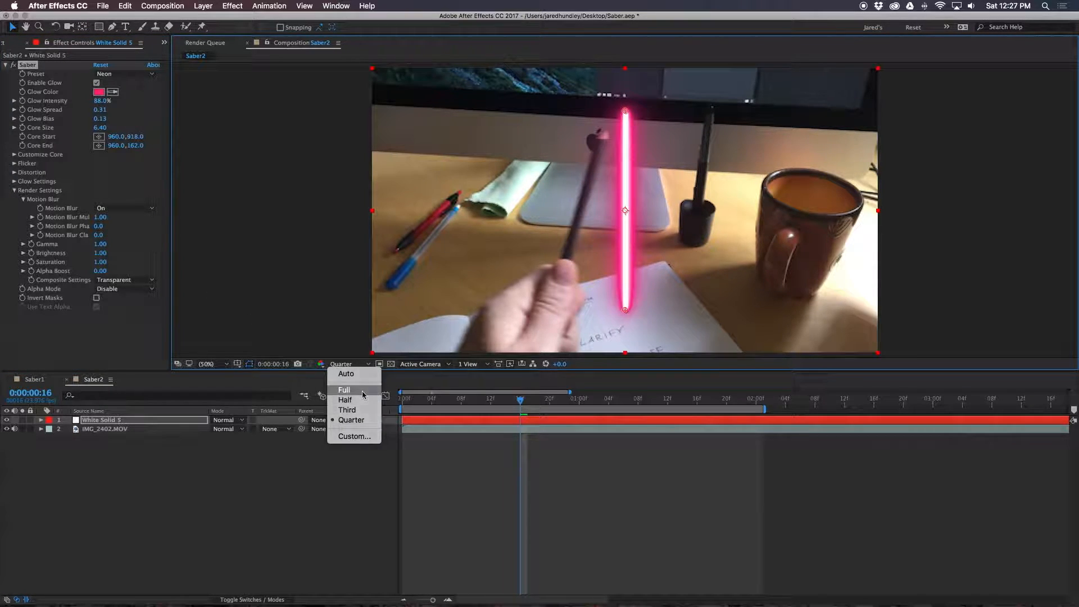
left_click(364, 394)
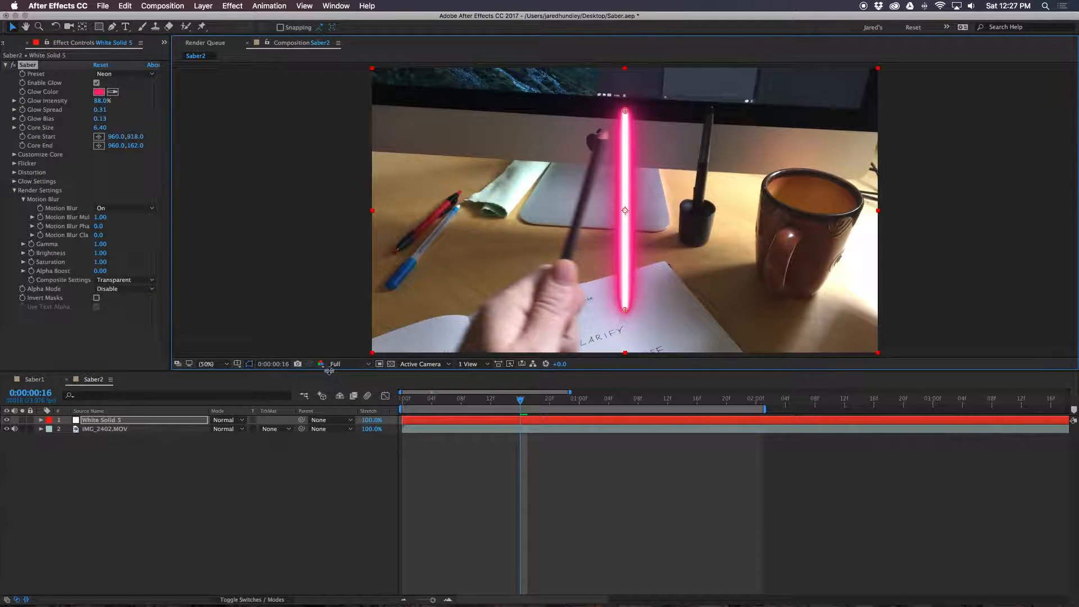
left_click(348, 364)
left_click(345, 423)
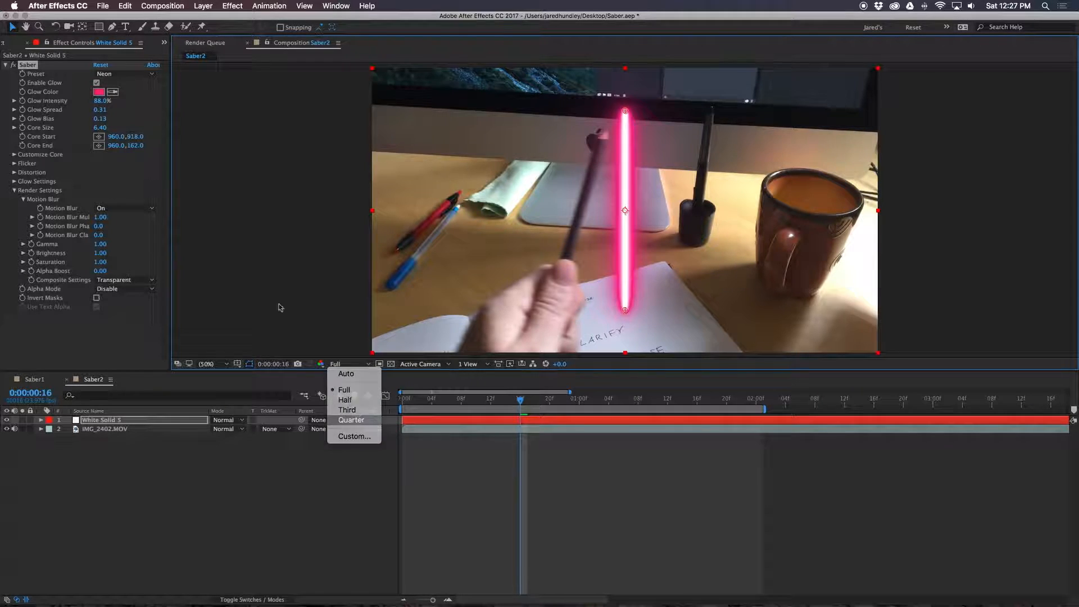
left_click(118, 74)
left_click(130, 65)
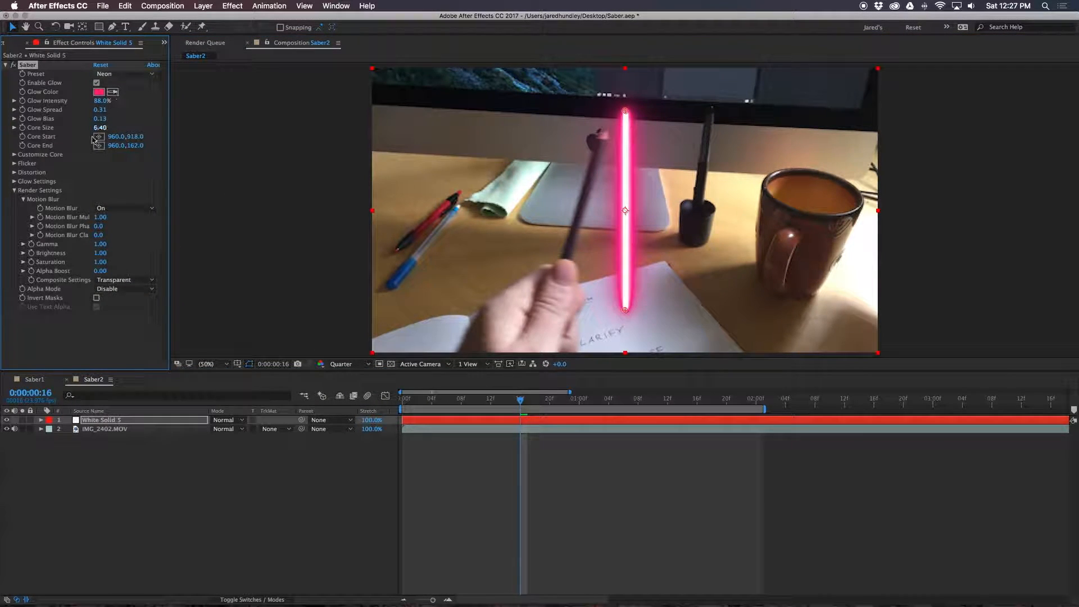
Set Glow Bias to 0.28 and Glow Intensity to 93%, and customize the core with Start Size 160%, Halo Size 770% and Core Softness 11.4
mouse_move(99, 118)
left_mouse_down()
mouse_move(113, 121)
mouse_move(106, 105)
left_mouse_up()
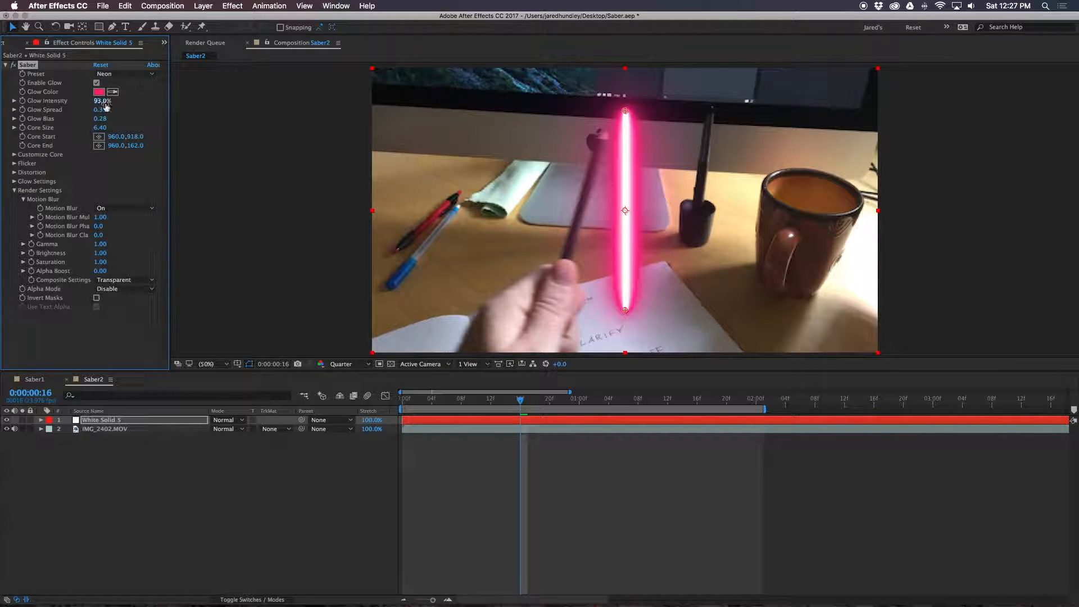
left_click(14, 155)
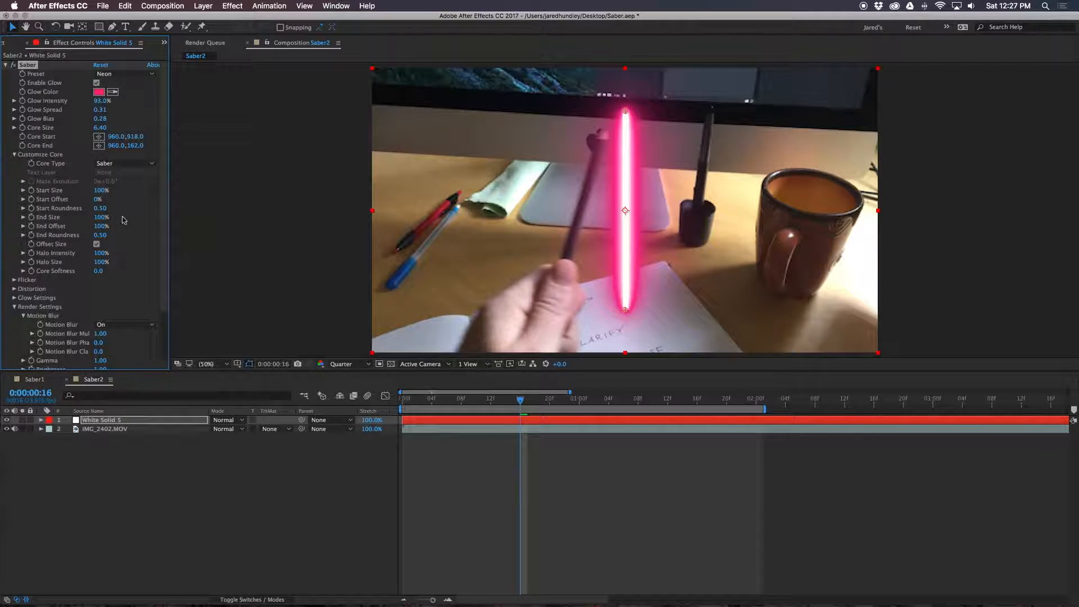
left_click_drag(101, 191, 175, 205)
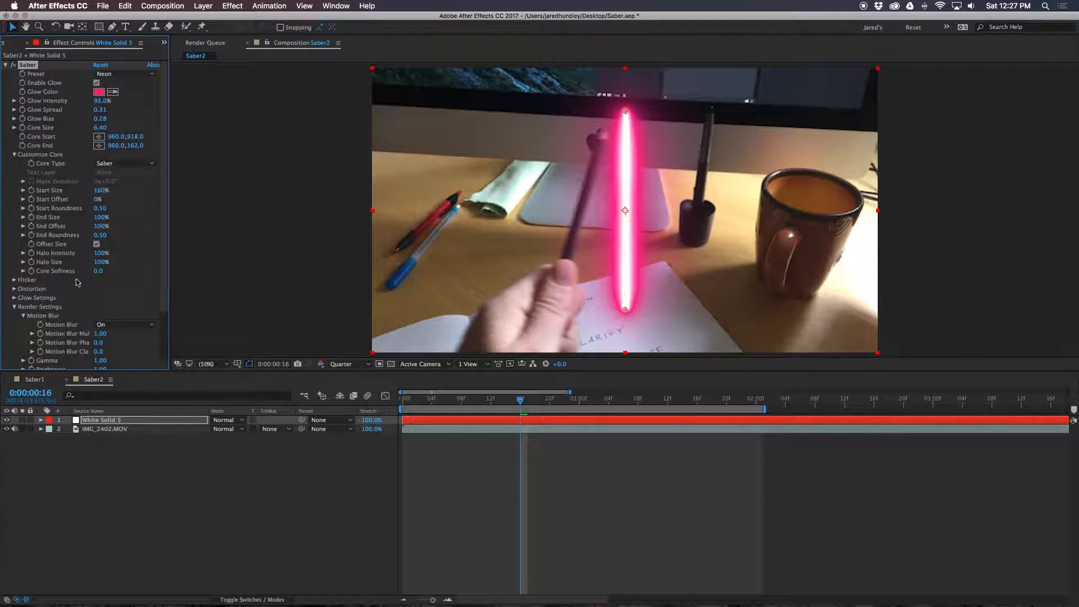
left_click_drag(113, 264, 117, 267)
left_click_drag(107, 271, 109, 272)
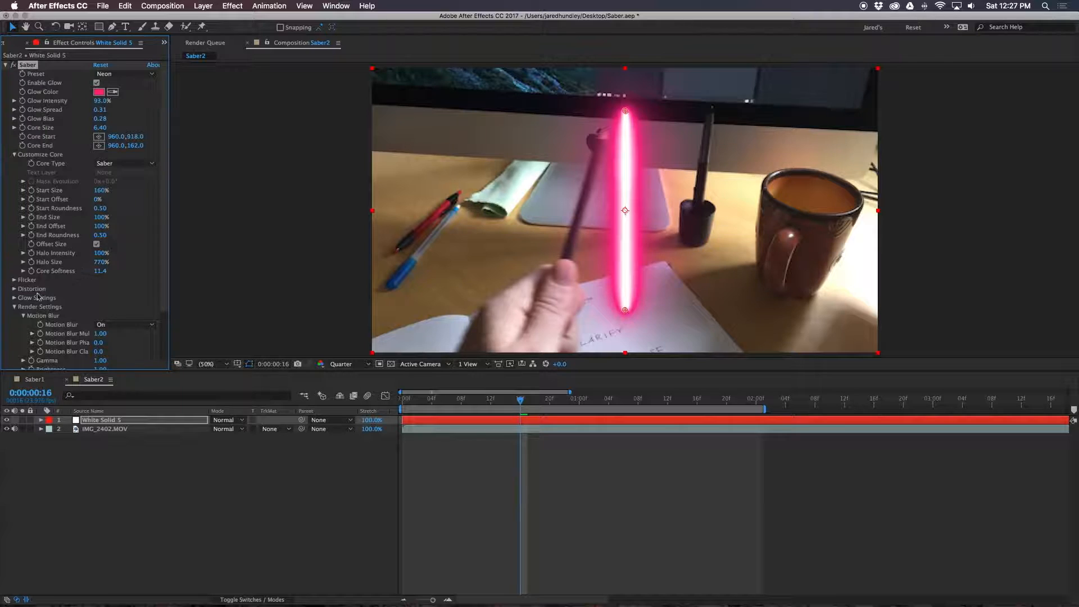
left_click(15, 155)
Enable keyframing for Core Start and Core End at 0:00:00:00 and reveal their keyframes in the enlarged timeline
left_click_drag(489, 399, 405, 397)
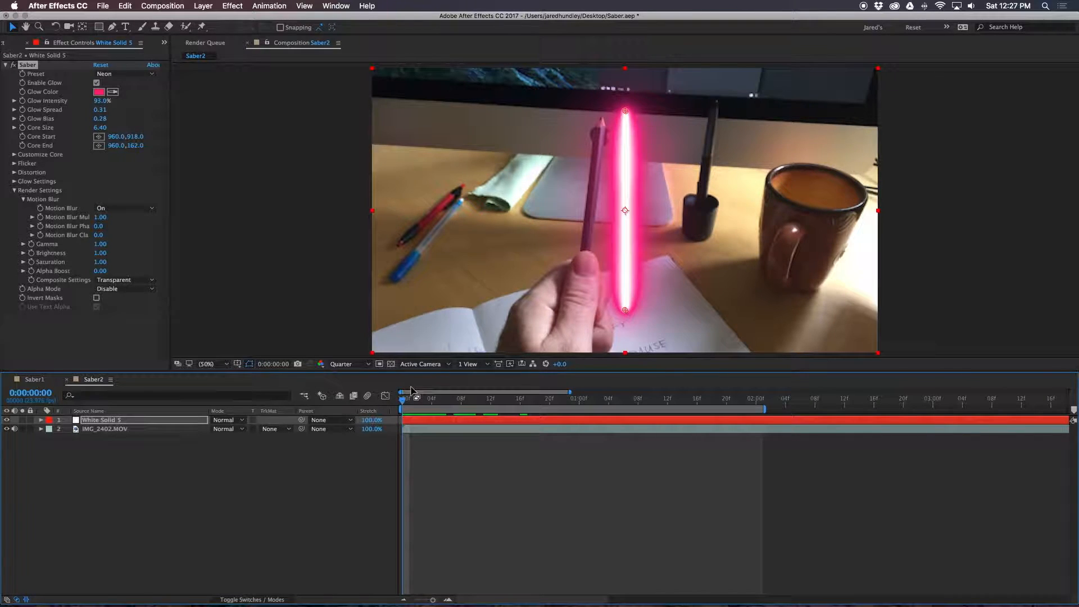
left_click(23, 138)
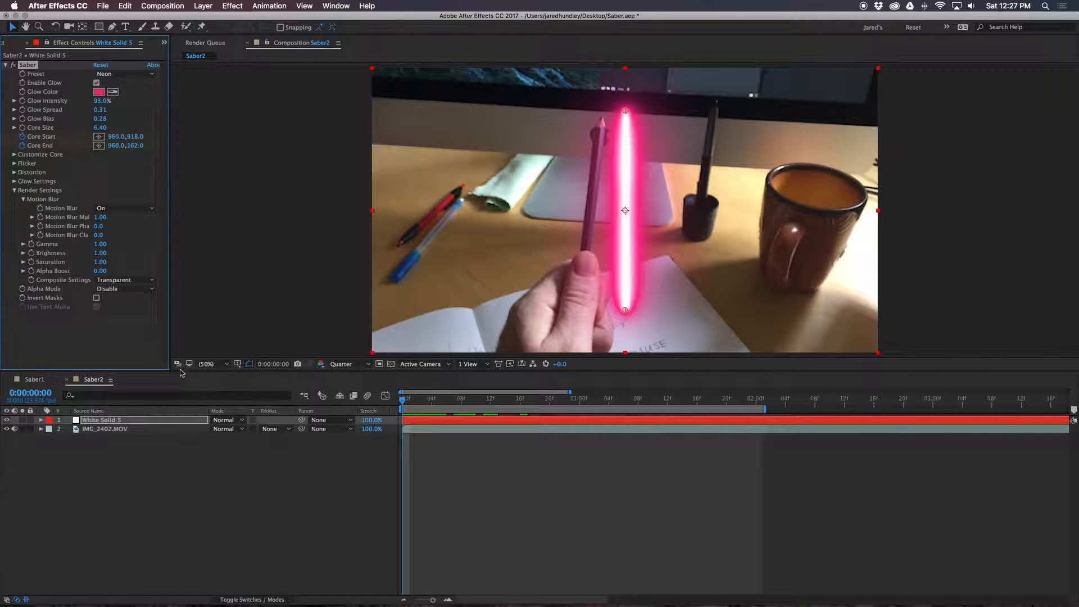
key("u")
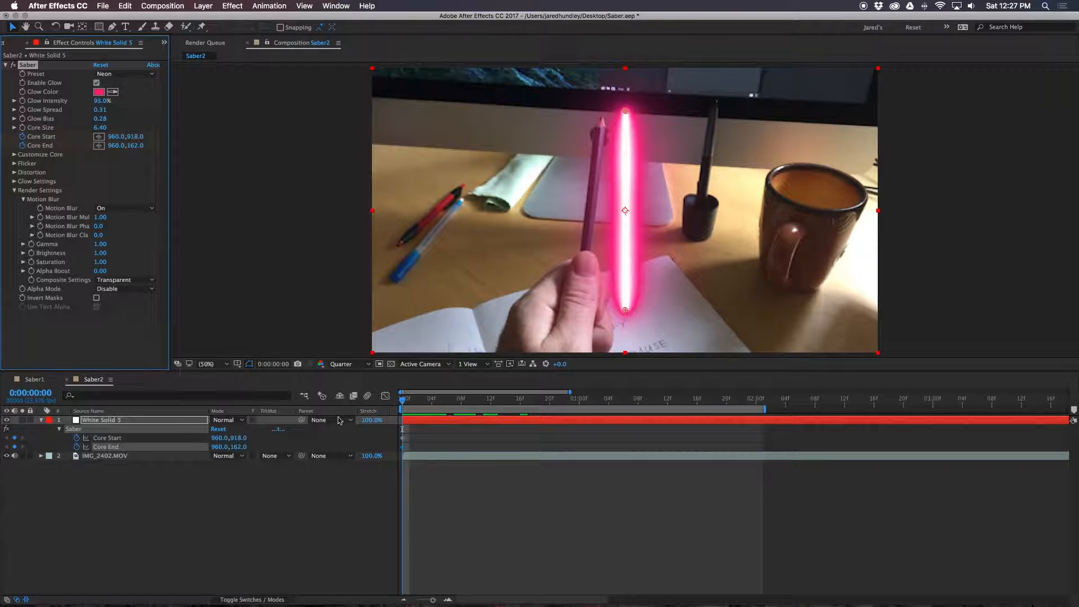
key("equal")
key("equal")
left_click(415, 473)
key("space")
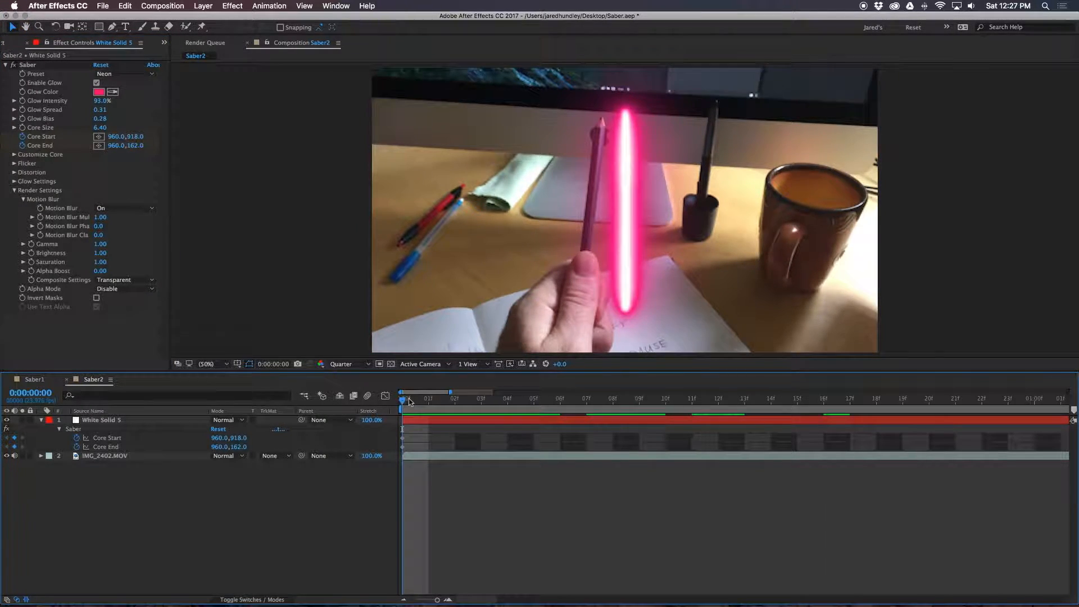
Align the saber with the pencil at 0:00:00:00, placing Core End at 880, 196 on the tip and Core Start at 814, 700 above the thumb
left_click(403, 440)
left_click_drag(625, 111, 604, 120)
left_click_drag(625, 310, 587, 251)
left_click_drag(587, 255, 588, 253)
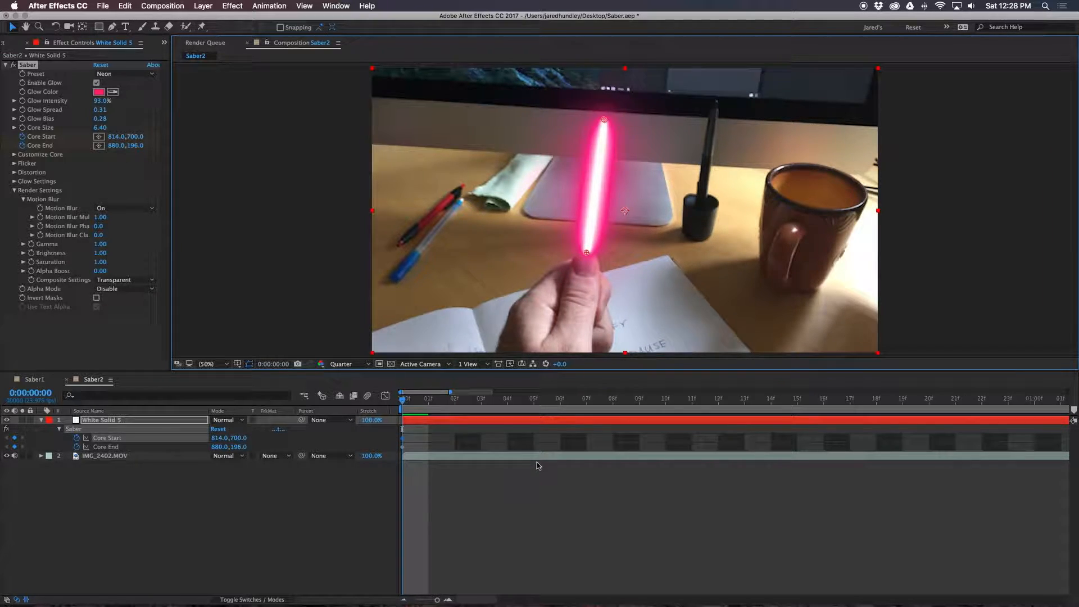
Add Core Start and Core End keyframes at 0:00:00:08, and retract the blade at 0:00:00:00 by moving Core End to 820, 686
left_click_drag(410, 401, 605, 413)
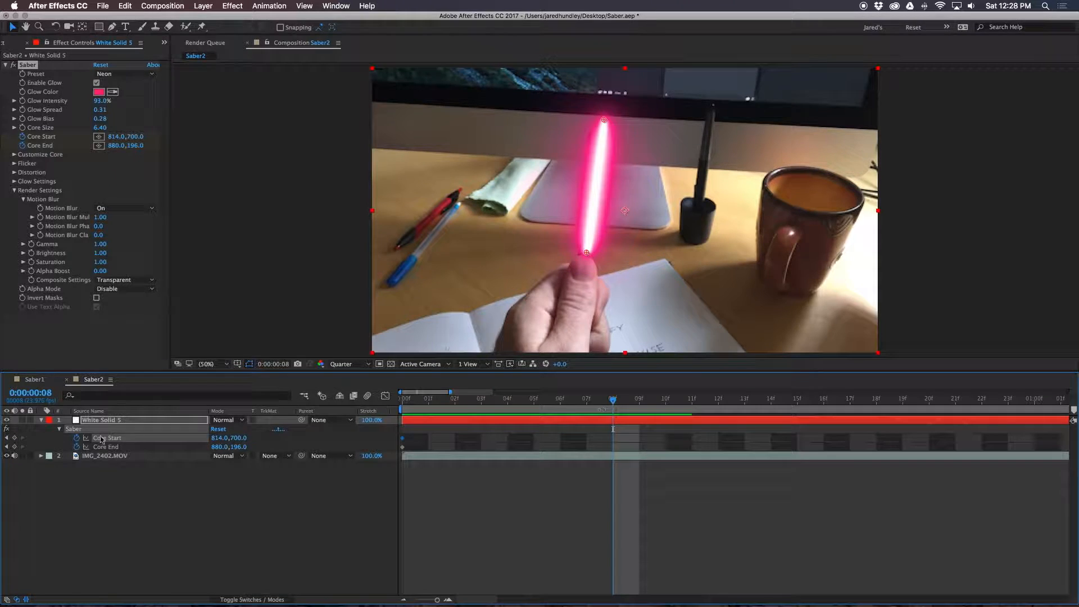
left_click(16, 438)
left_click(15, 447)
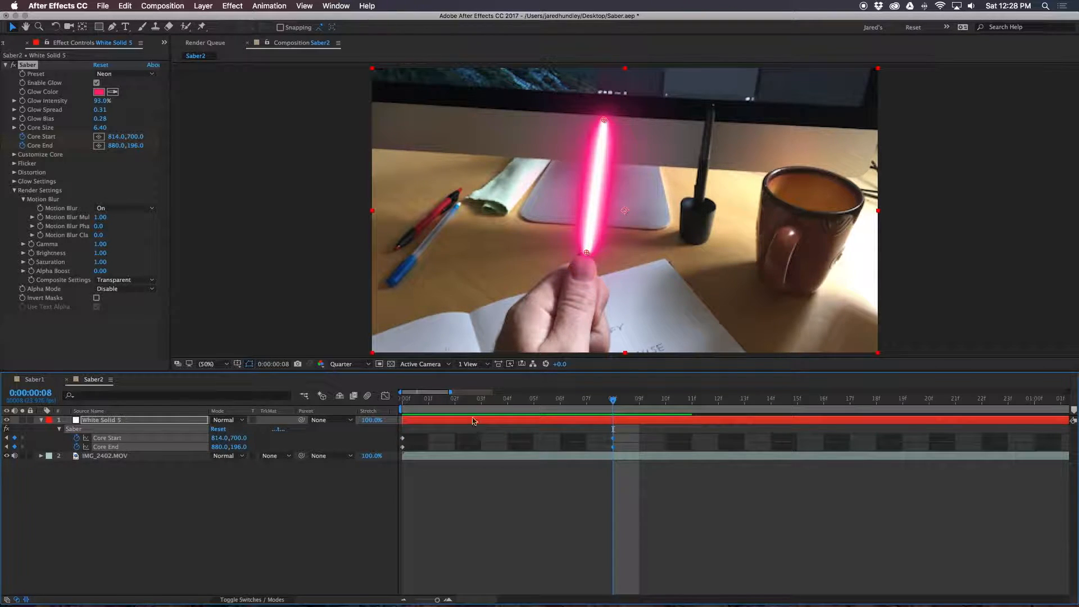
key("Home")
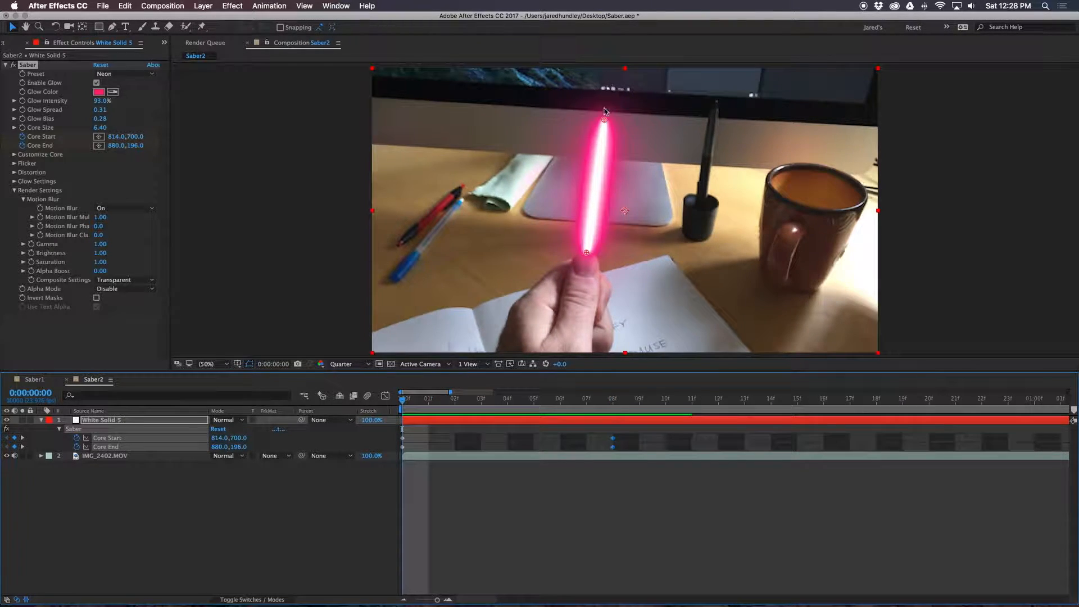
left_click_drag(605, 121, 588, 251)
At 0:00:00:08, fit the blade to the pencil with Core Start at 806, 708 and Core End at 868, 204
left_click_drag(404, 401, 613, 409)
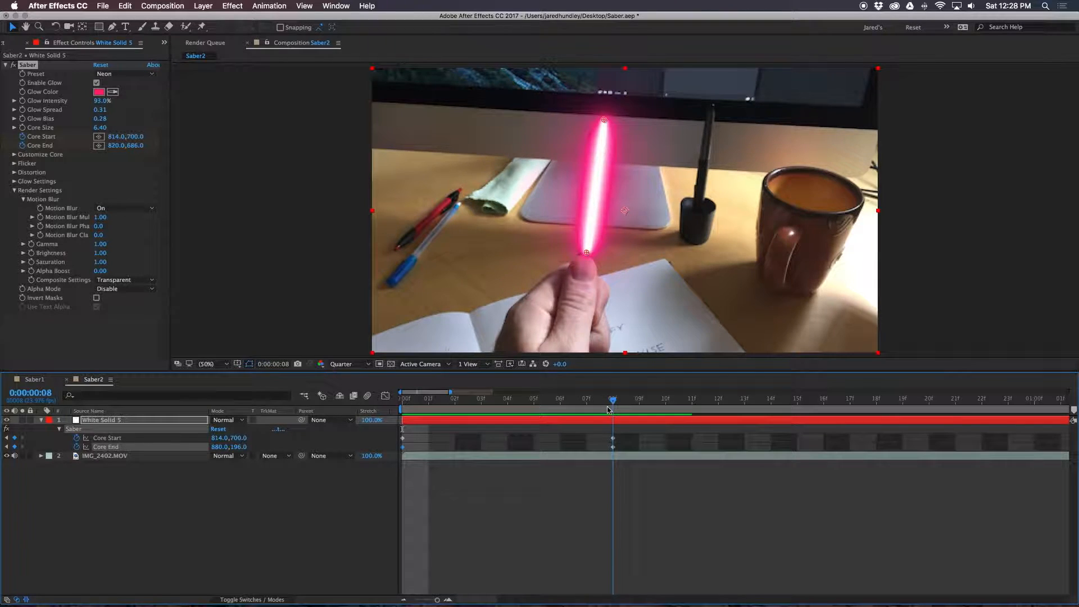
left_click_drag(605, 123, 601, 124)
left_click_drag(586, 249, 585, 254)
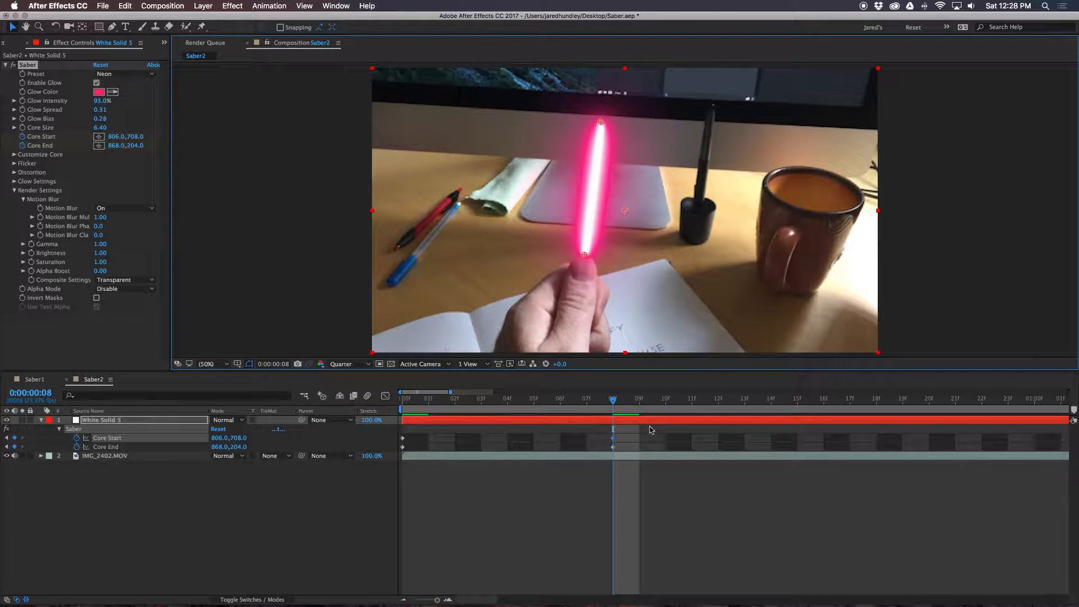
At 0:00:00:10, move Core Start to 816, 720 and Core End to 894, 220 to follow the pencil
key("Page_Down")
key("Page_Down")
left_click_drag(585, 256, 587, 258)
mouse_move(605, 126)
left_mouse_down()
mouse_move(608, 116)
mouse_move(623, 156)
mouse_move(609, 125)
left_mouse_up()
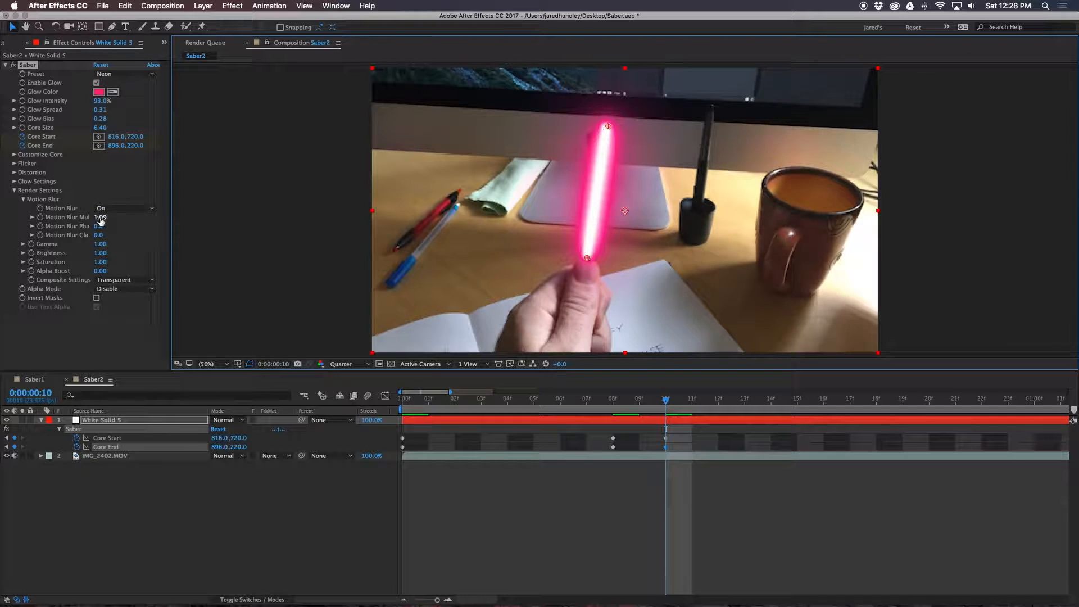
mouse_move(603, 133)
left_mouse_down()
mouse_move(670, 141)
mouse_move(506, 119)
mouse_move(665, 144)
mouse_move(672, 124)
mouse_move(606, 127)
left_mouse_up()
At 0:00:00:12, move Core End to 922, 238 and shift Core Start slightly left to match the pencil's base
left_click_drag(705, 491, 517, 507)
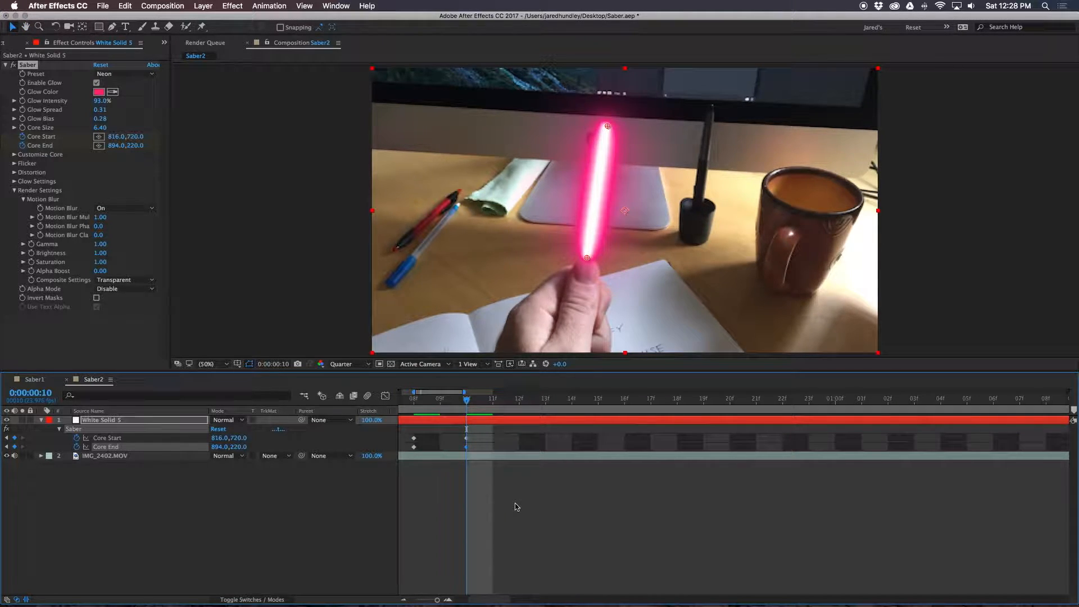
key("Page_Down")
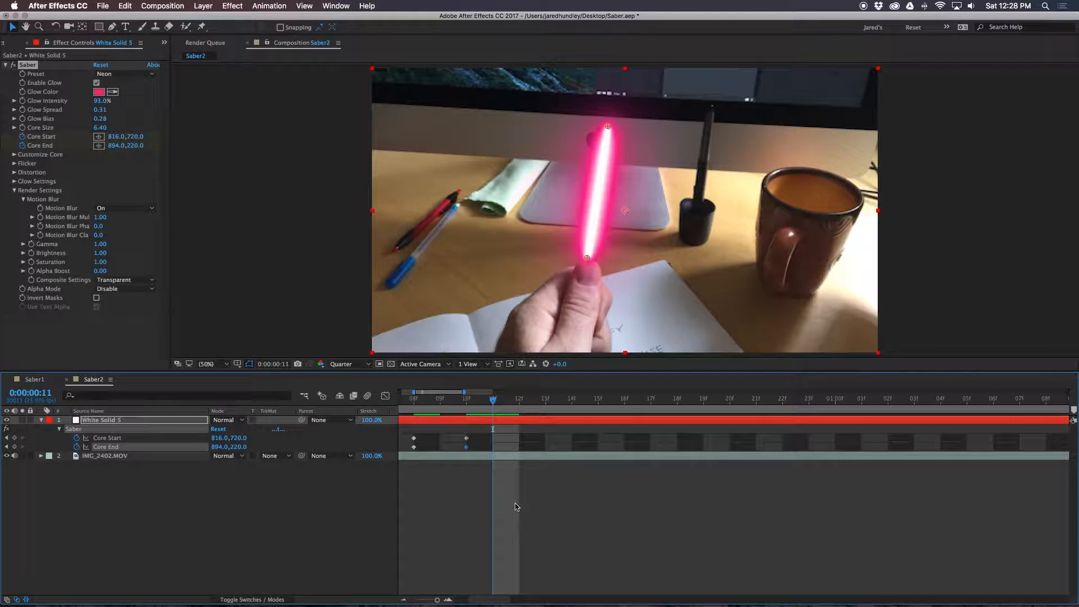
key("Page_Down")
mouse_move(608, 125)
left_mouse_down()
mouse_move(625, 141)
mouse_move(615, 131)
left_mouse_up()
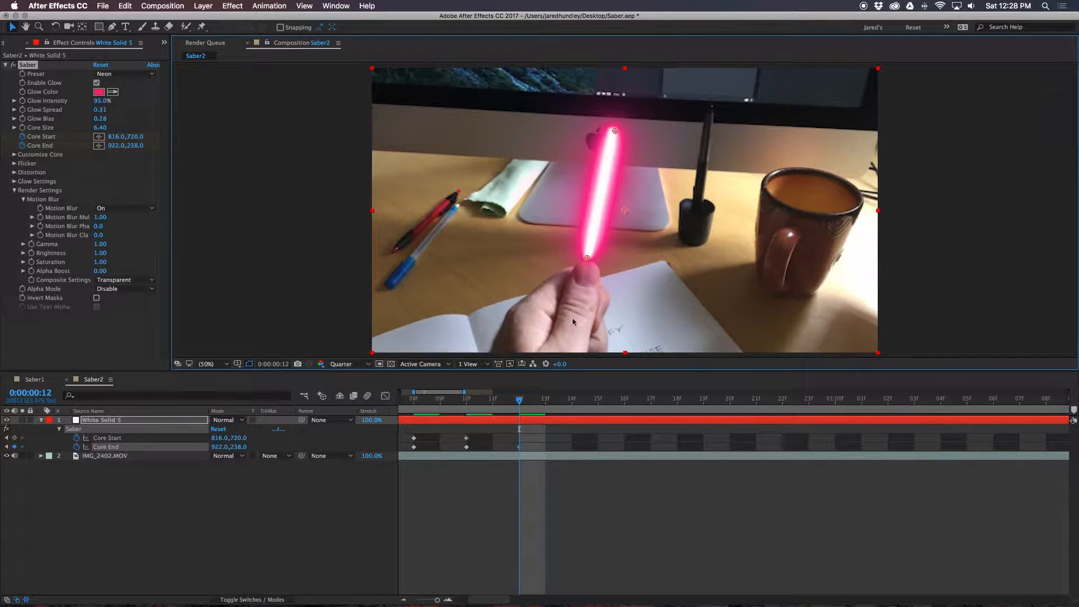
left_click_drag(586, 260, 582, 260)
At 0:00:00:14, realign Core End with the pencil's tip
key("Page_Down")
key("Page_Down")
mouse_move(615, 134)
left_mouse_down()
mouse_move(633, 134)
mouse_move(615, 131)
left_mouse_up()
At 0:00:00:16, move Core Start to 734, 722 and Core End to 882, 234 along the pencil
key("Page_Down")
key("Page_Down")
left_click_drag(581, 260, 566, 258)
mouse_move(614, 130)
left_mouse_down()
mouse_move(621, 147)
mouse_move(606, 132)
left_mouse_up()
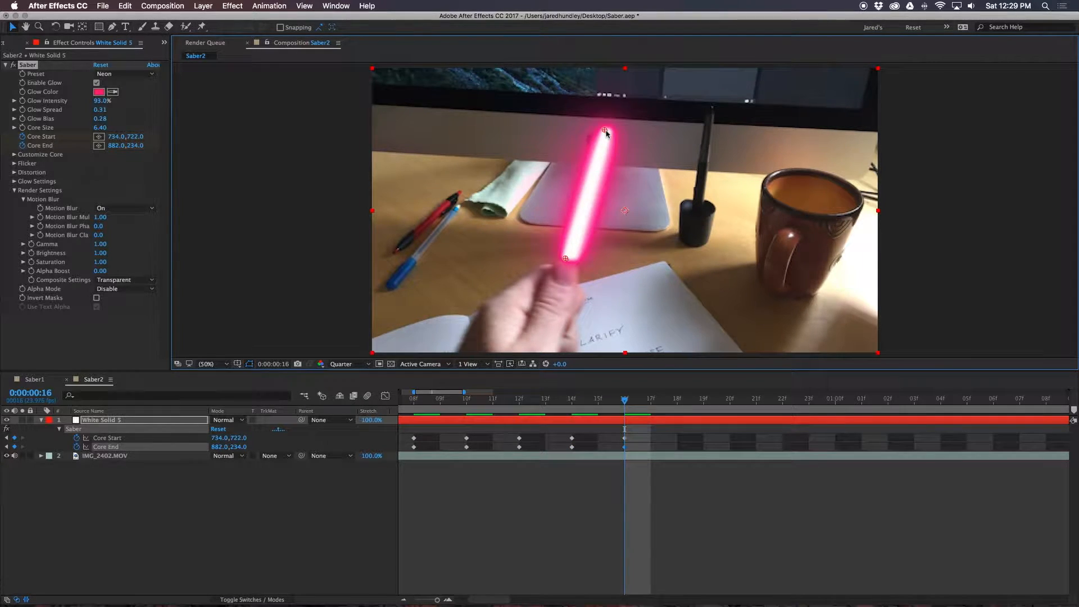
At 0:00:00:18, move Core Start to 674, 704 and Core End to 814, 226 along the pencil
key("Page_Down")
key("Page_Down")
left_click_drag(567, 262, 551, 258)
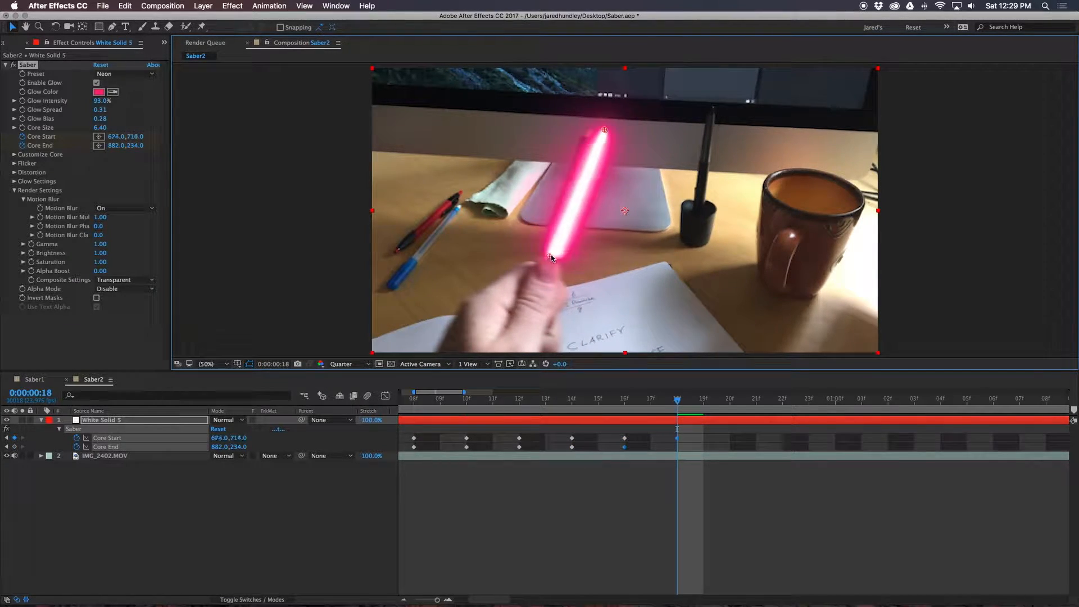
left_click_drag(606, 134, 563, 128)
At 0:00:00:20, move Core Start to 568, 704 and Core End to 726, 228 along the pencil
key("Page_Down")
key("Page_Down")
left_click_drag(549, 253, 521, 255)
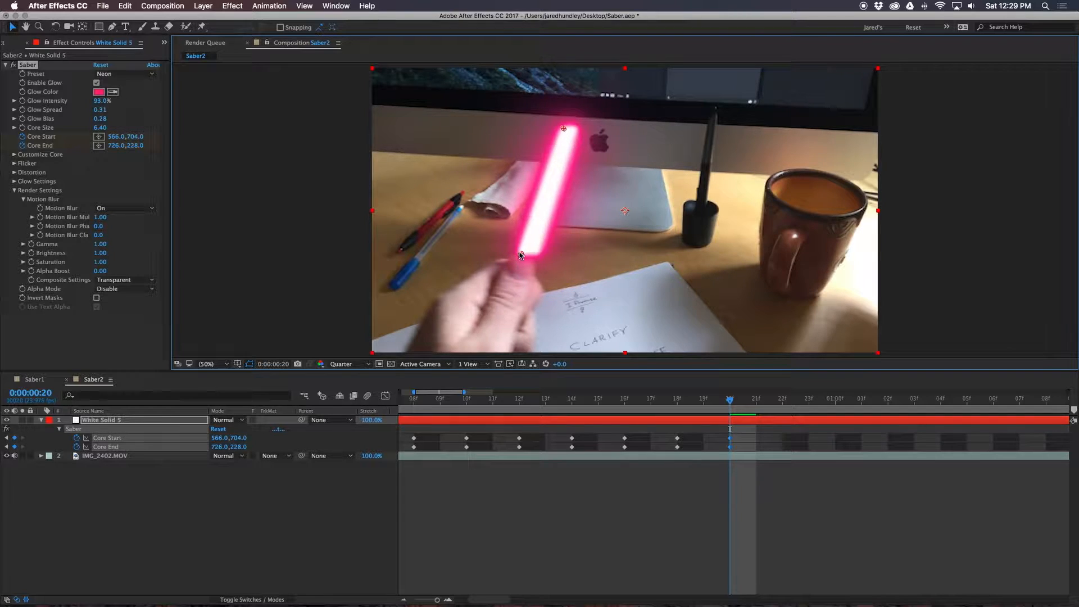
At 0:00:00:22, move Core Start to 500, 690 and Core End to 628, 208 along the pencil
key("Page_Down")
key("Page_Down")
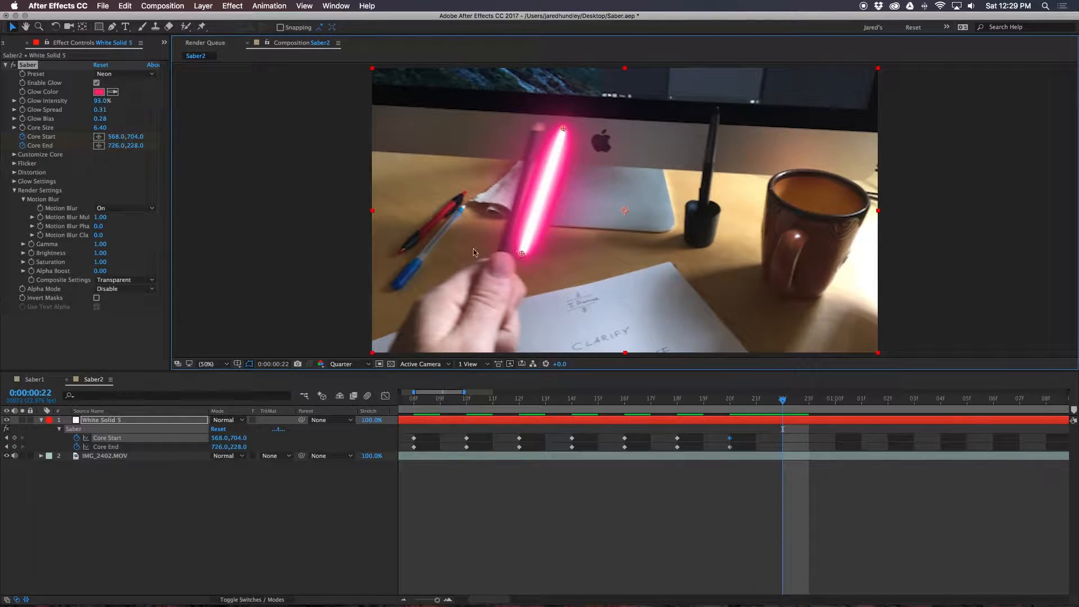
left_click_drag(523, 257, 502, 250)
left_click_drag(564, 130, 538, 123)
At 0:00:01:00, move Core Start to 418, 698 above the thumb and Core End onto the pencil's tip
key("Page_Down")
key("Page_Down")
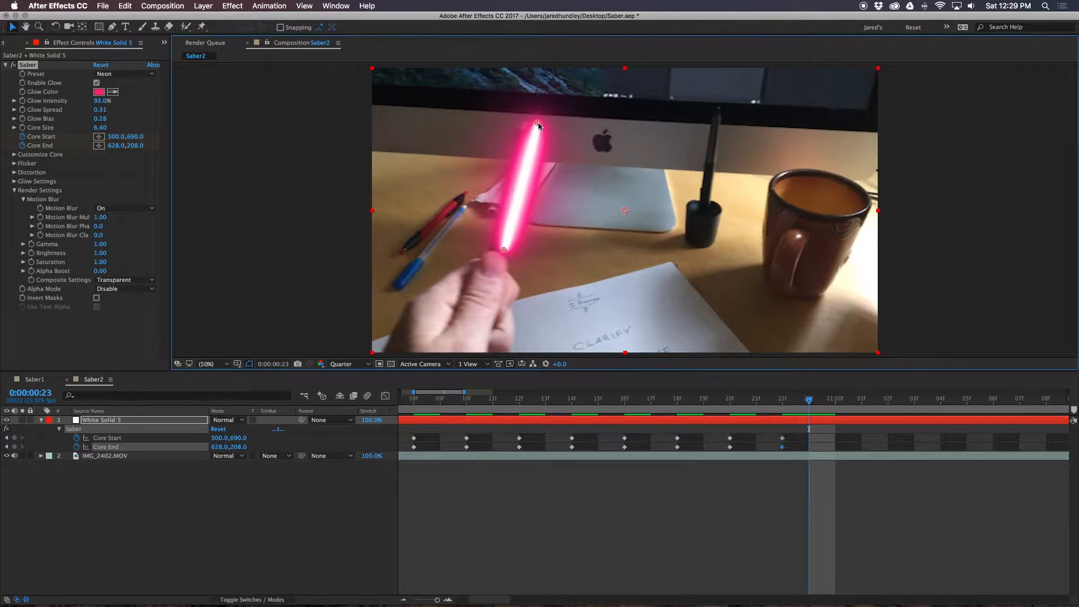
left_click_drag(505, 251, 482, 252)
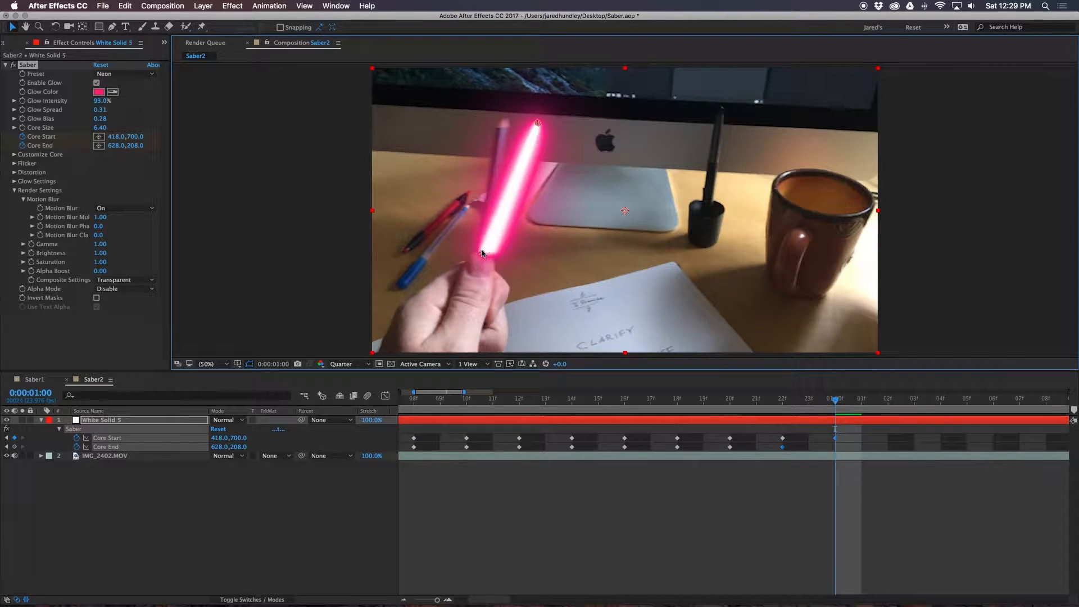
left_click_drag(538, 123, 491, 122)
At 0:00:01:02, move Core Start to 392, 696 and Core End to 450, 200 along the pencil
key("Page_Down")
key("Page_Down")
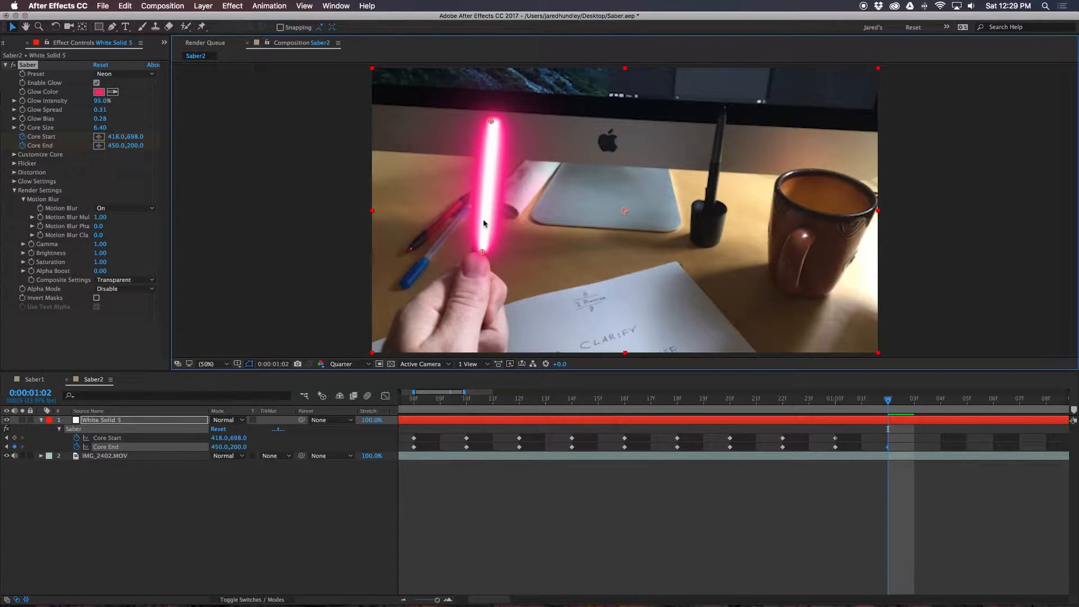
left_click_drag(482, 252, 474, 251)
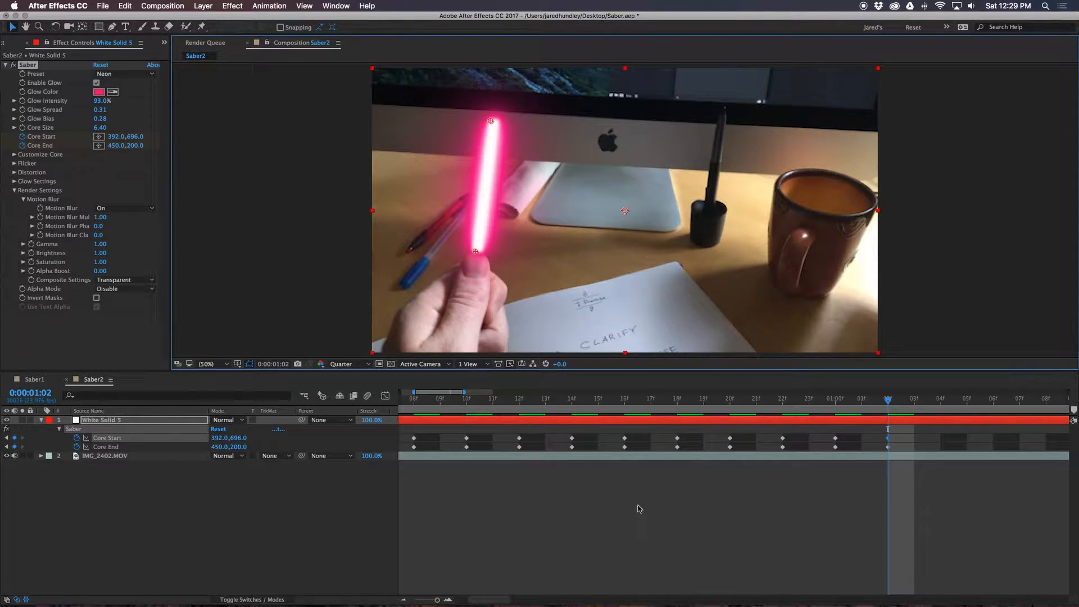
Play the composition from the beginning to check how the animated saber tracks the pencil
key("minus")
left_click(411, 400)
key("space")
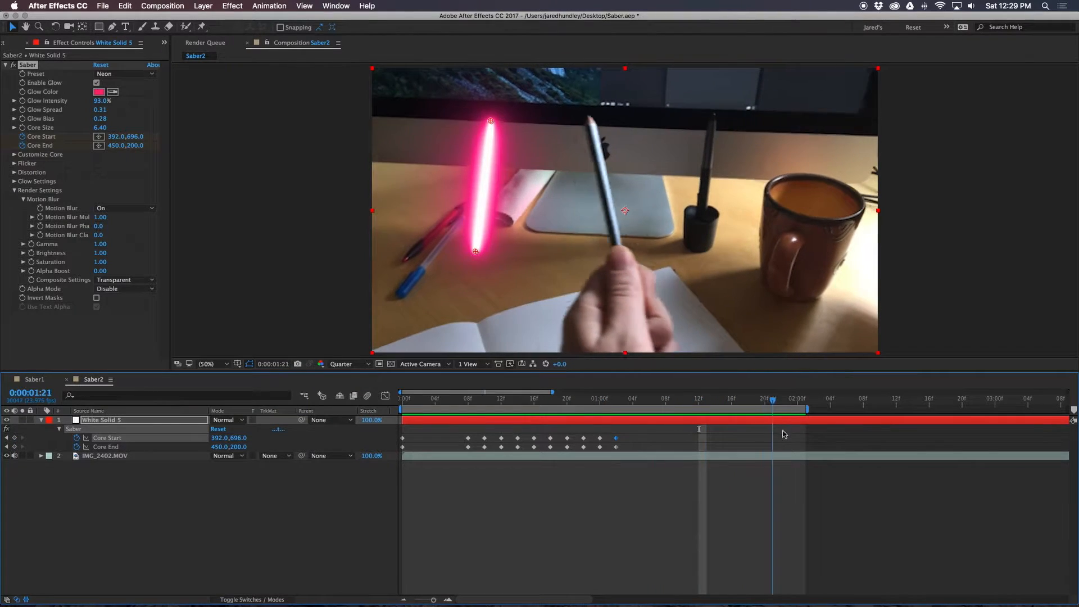
Set the current time to 0:00:00:18 and change the Saber effect's preset to Pulse
left_click(562, 414)
left_click_drag(563, 415, 550, 414)
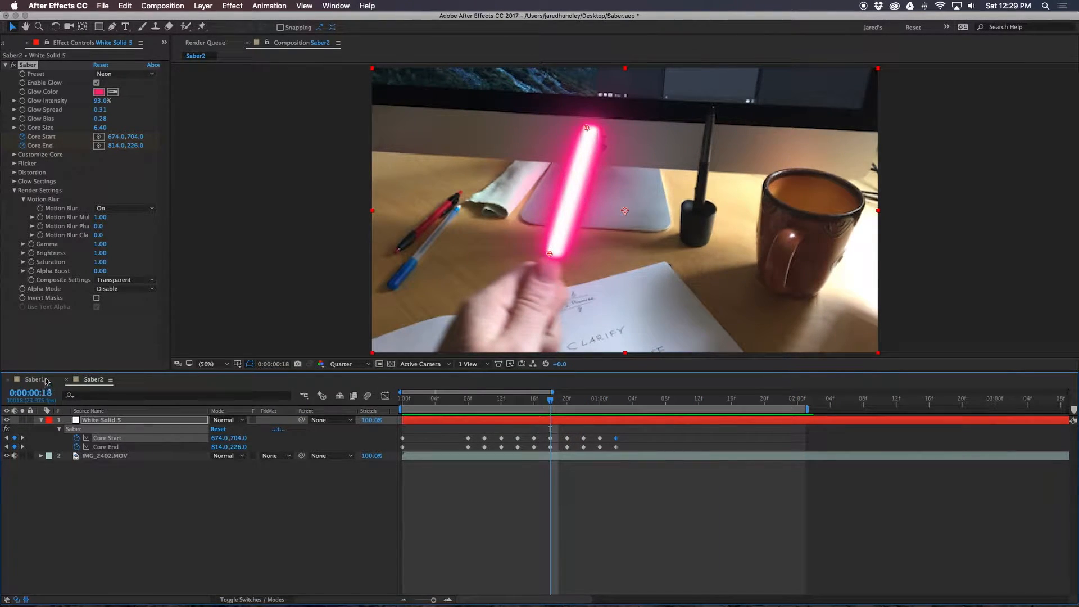
left_click(135, 76)
left_click(134, 427)
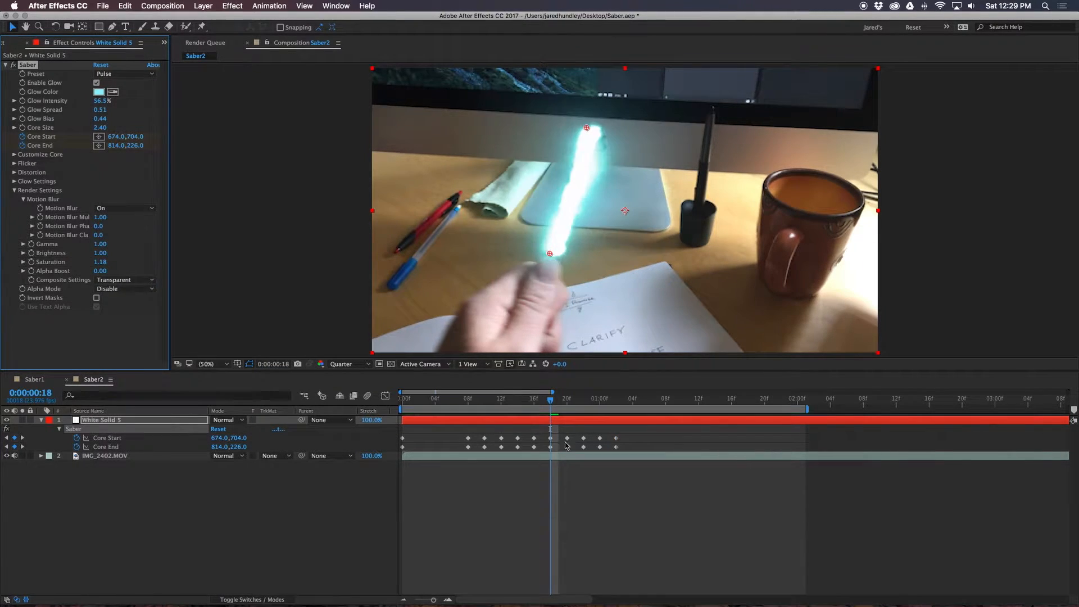
Play back the keyframed swing to examine the Pulse look in motion
key("space")
left_click_drag(565, 401, 461, 402)
key("space")
key("space")
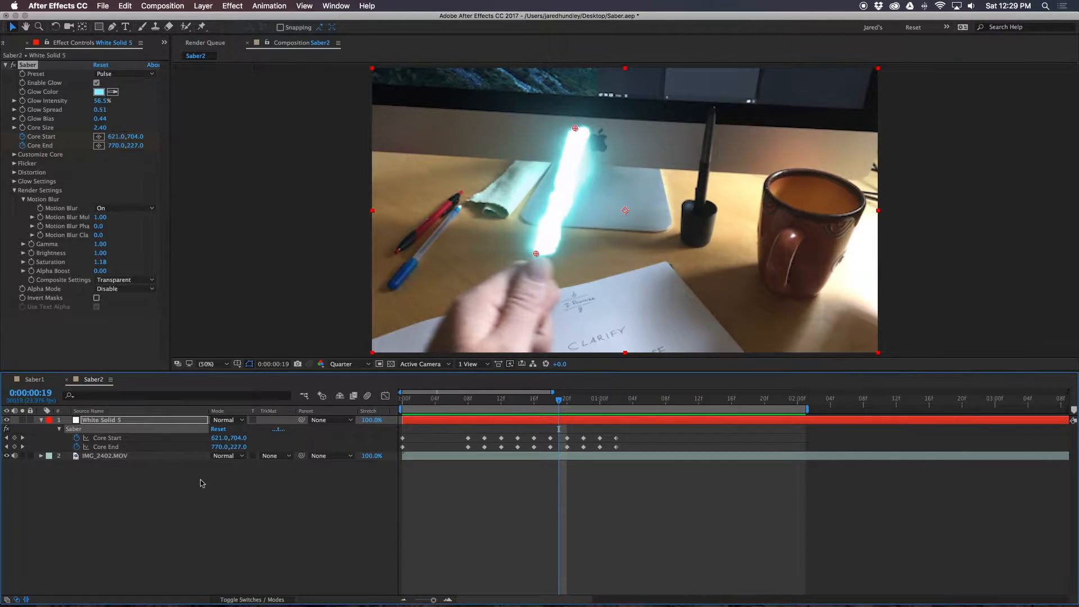
Add lightsaber_on.mp3 to the composition below the IMG_2402.MOV layer and reveal its audio waveform
left_click(7, 44)
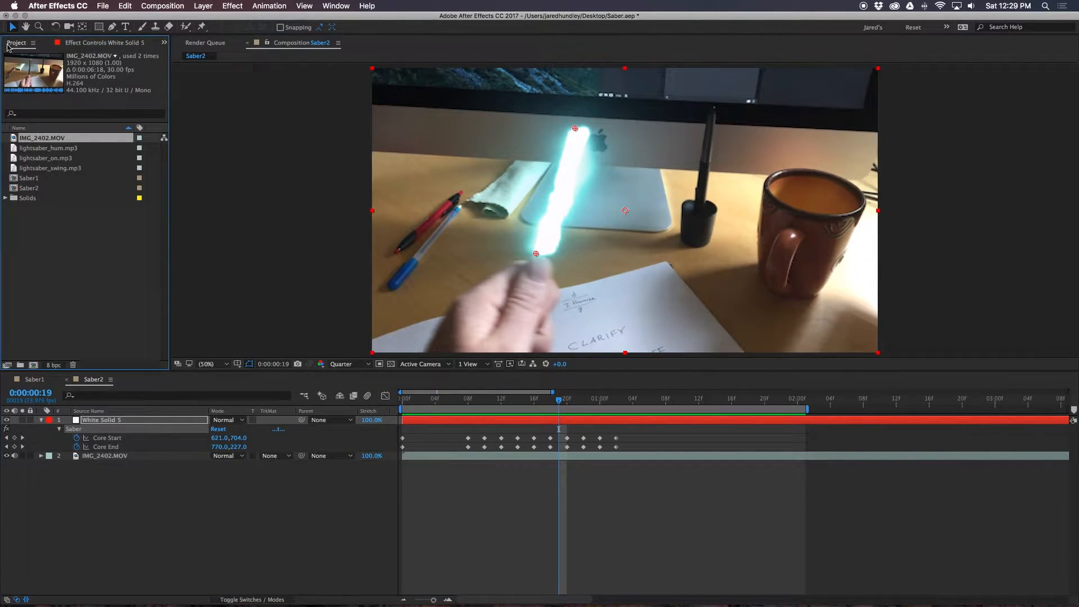
left_click(66, 148)
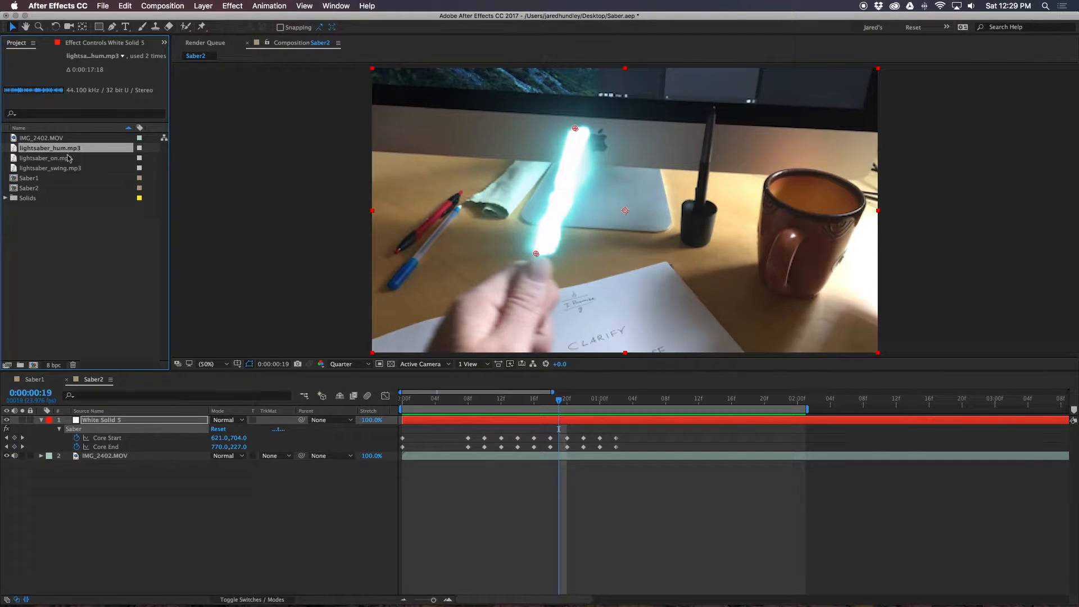
left_click(65, 160)
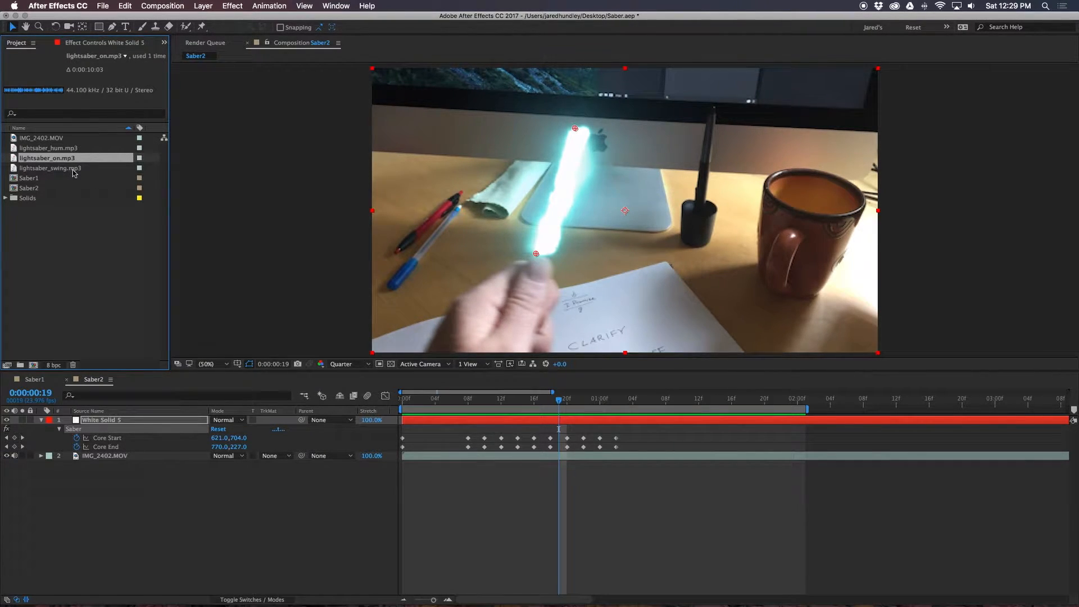
left_click(74, 169)
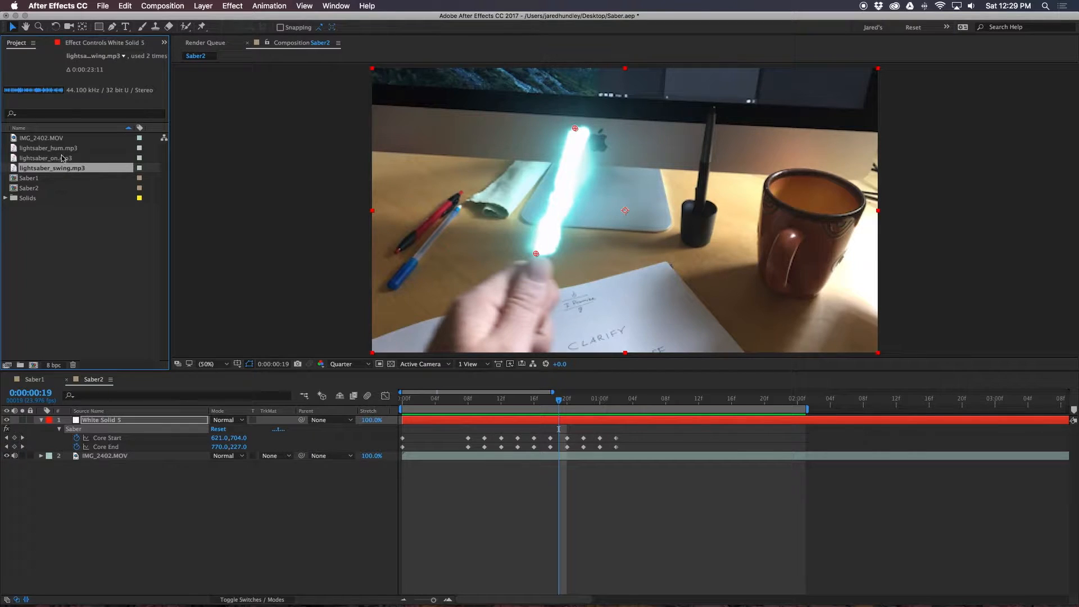
left_click_drag(62, 160, 197, 531)
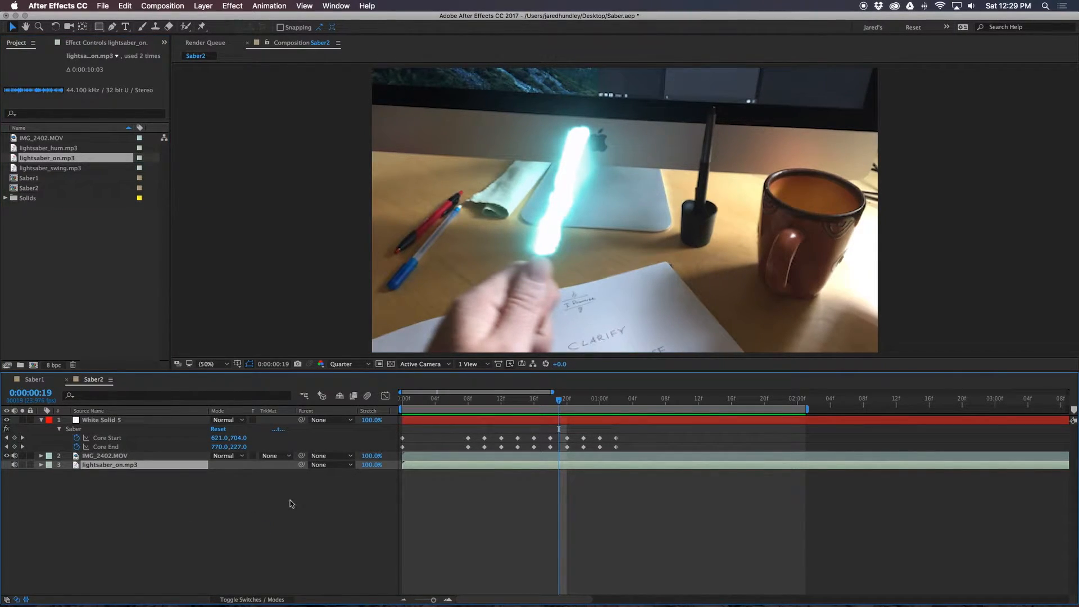
key("l")
key("l")
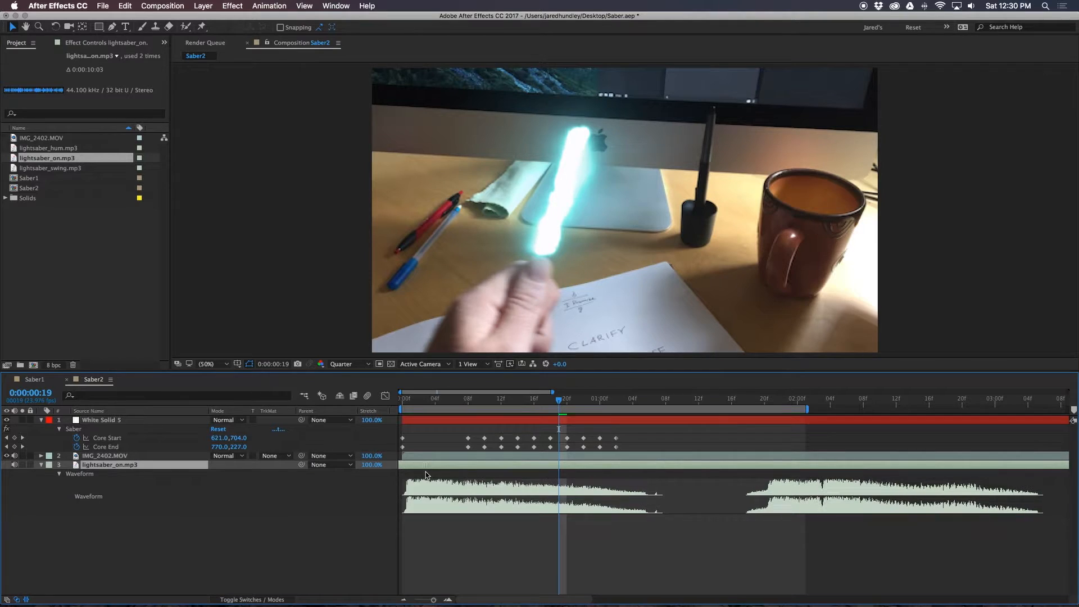
Trim the end of the lightsaber_on.mp3 layer at 0:00:01:10, before its second burst, and play the sound from the start
mouse_move(419, 401)
left_mouse_down()
mouse_move(494, 414)
mouse_move(403, 413)
left_mouse_up()
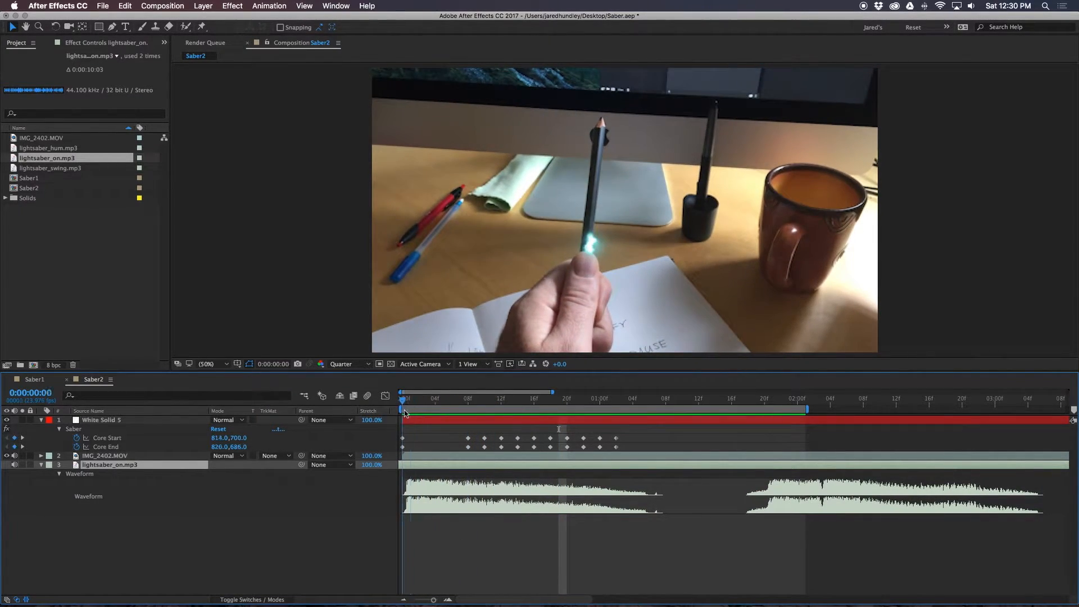
key("space")
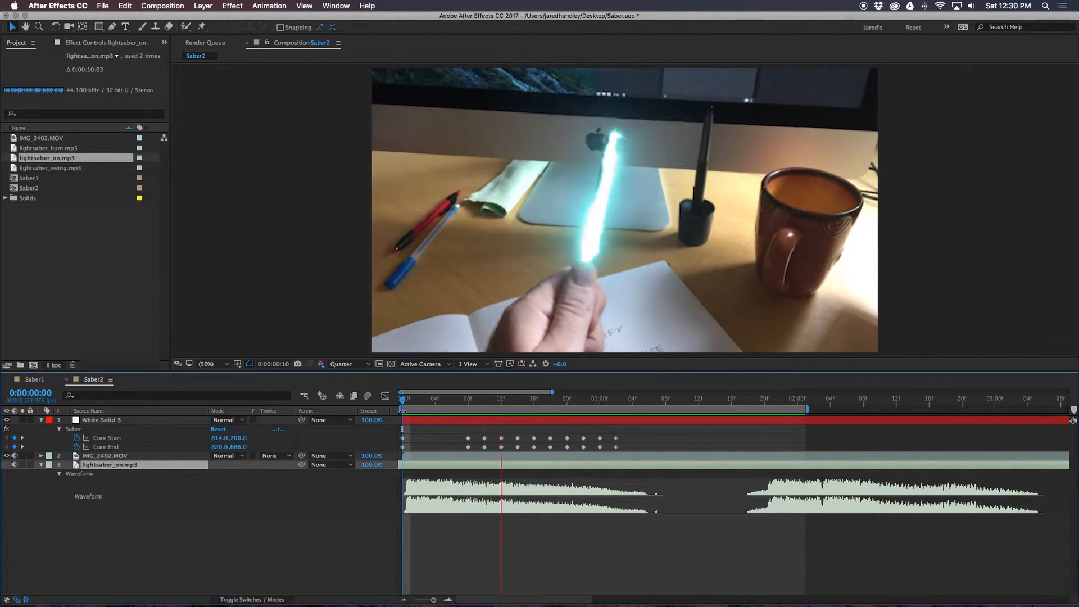
key("space")
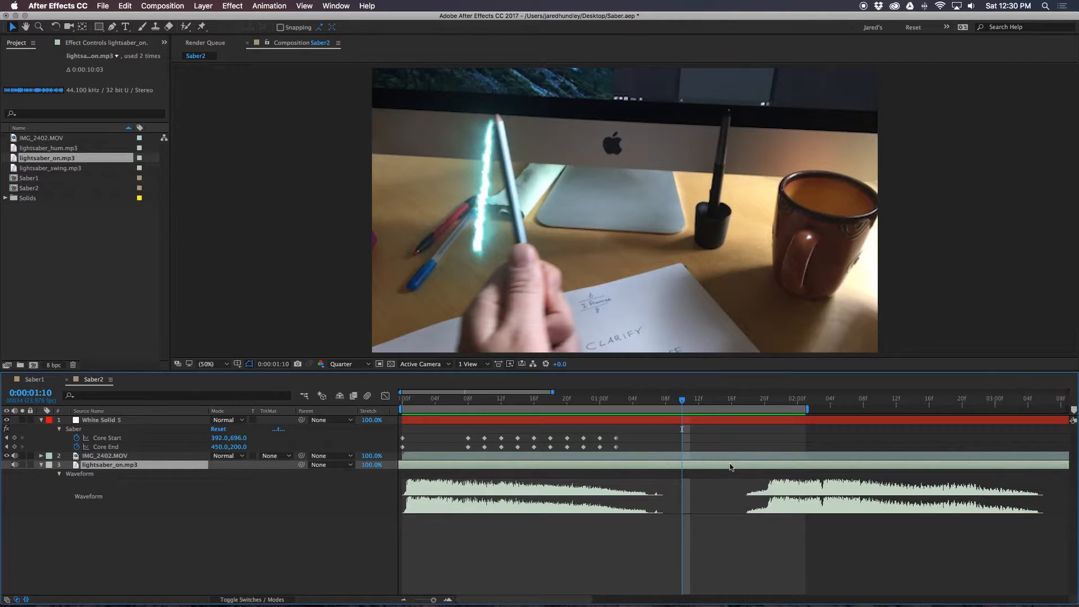
key("alt+bracketright")
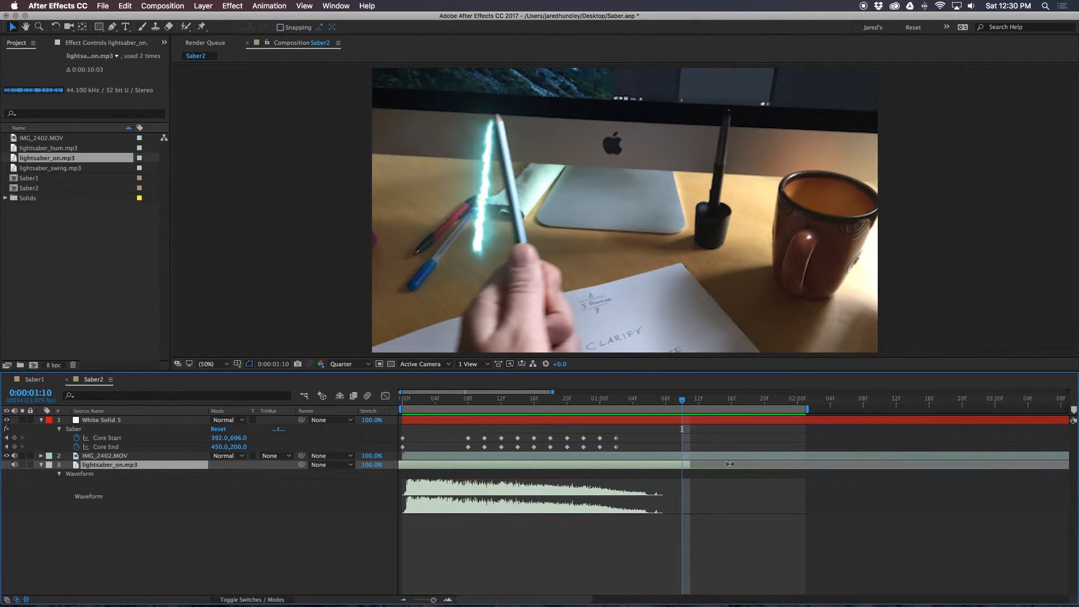
left_click_drag(682, 400, 399, 406)
key("space")
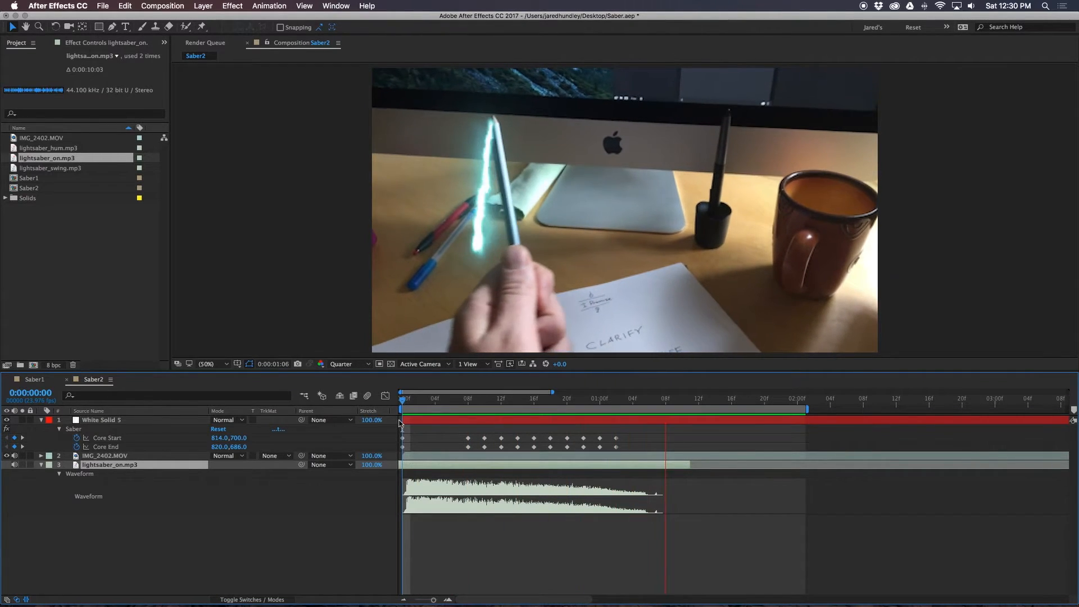
Add lightsaber_hum.mp3 to the composition below the lightsaber_on.mp3 layer and reveal its waveform
left_click(69, 149)
left_click_drag(69, 149, 405, 520)
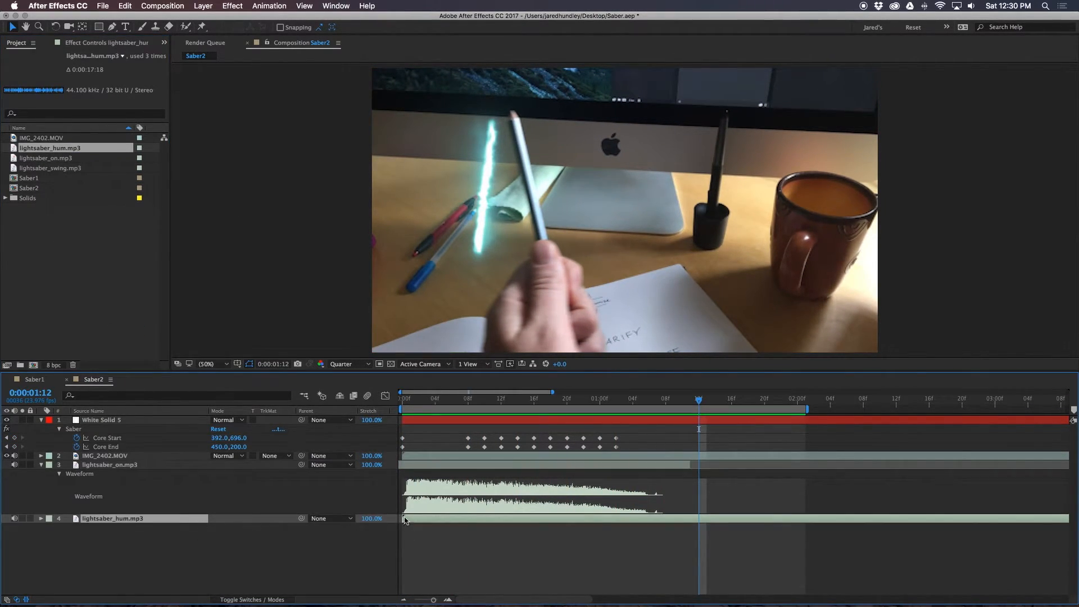
key("l")
key("l")
Slide the lightsaber_hum.mp3 layer earlier so its hum begins at about 0:00:00:17, overlapping the fading power-on sound, and play back the transition
left_click_drag(981, 519, 671, 533)
left_click_drag(594, 400, 574, 409)
key("space")
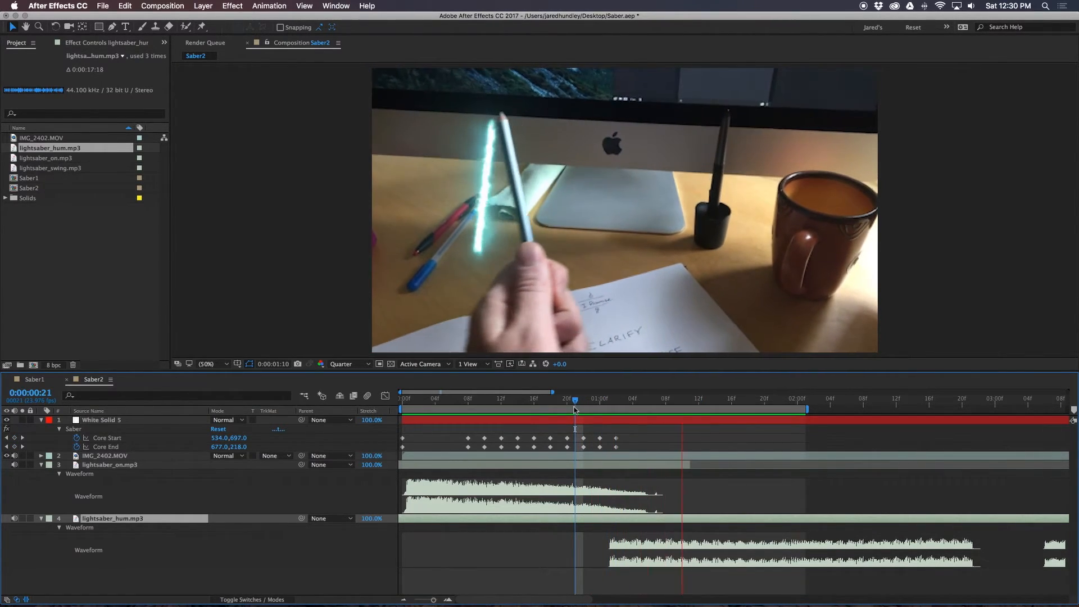
key("space")
left_click_drag(684, 519, 618, 515)
left_click_drag(605, 399, 535, 404)
key("space")
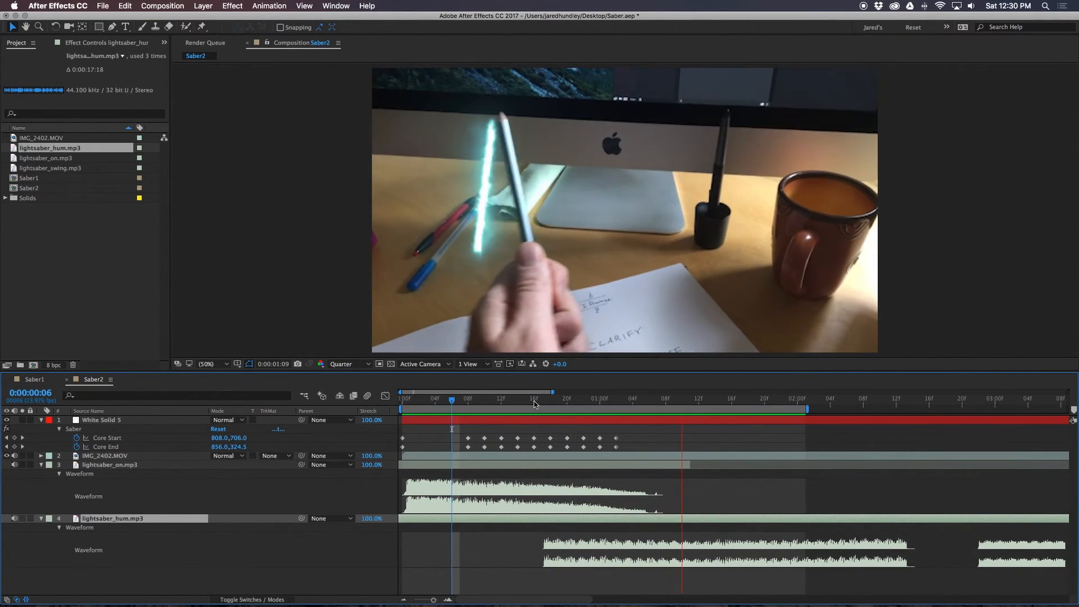
Collapse the lightsaber_on.mp3 and lightsaber_hum.mp3 layers to hide their waveforms, and deselect all layers
left_click(42, 465)
left_click(42, 474)
left_click(217, 560)
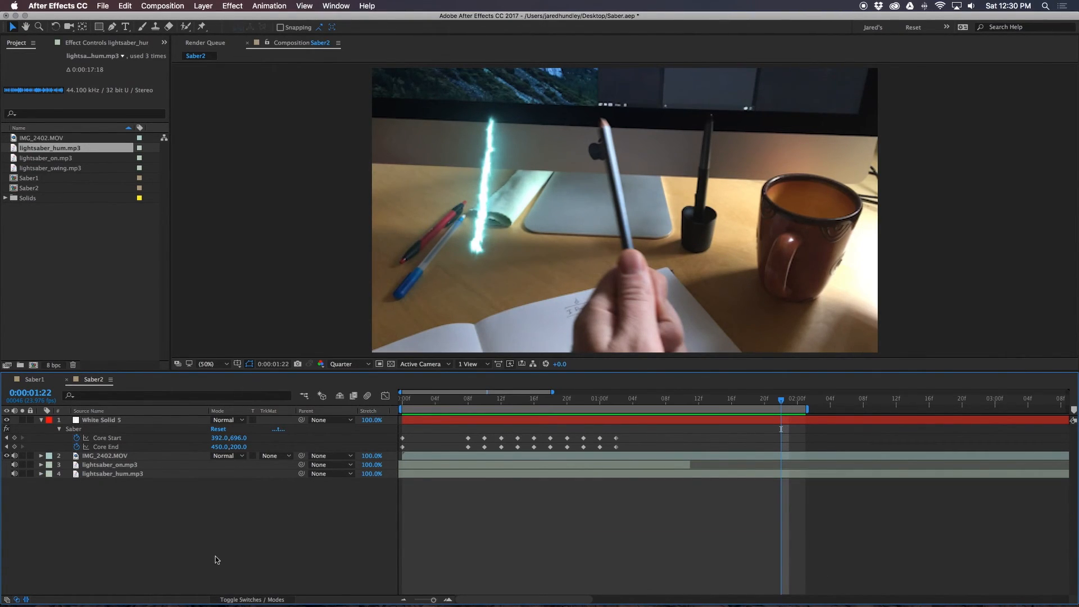